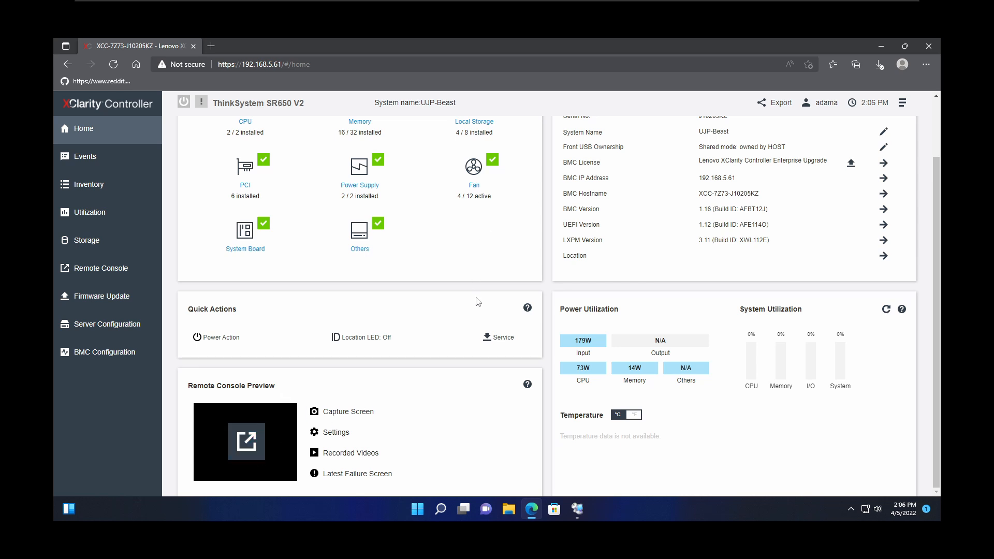
# Launch the server's remote console from the Remote Console Preview into a new browser tab.
pyautogui.scroll(2, 478, 301)
pyautogui.scroll(-2, 478, 302)
pyautogui.scroll(2, 478, 301)
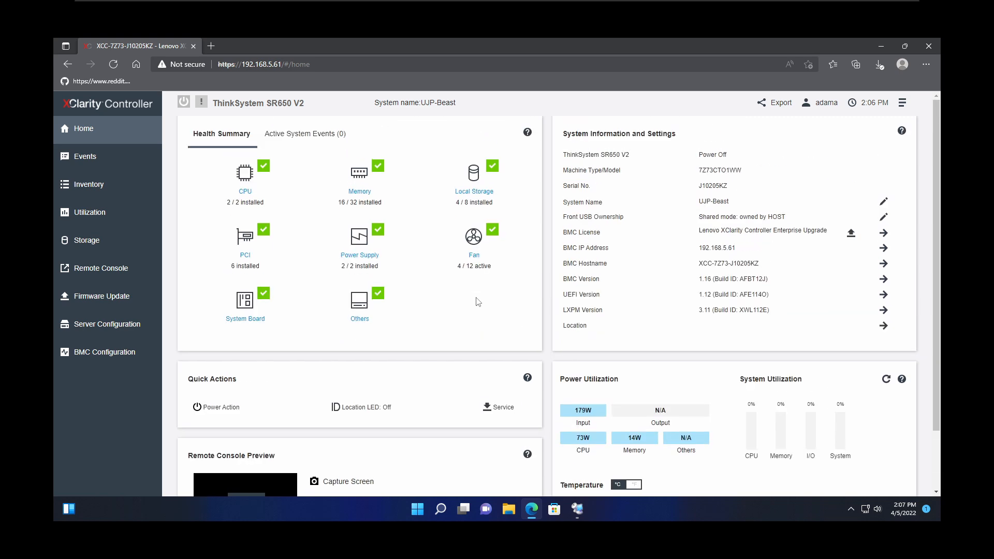
pyautogui.scroll(-2, 478, 301)
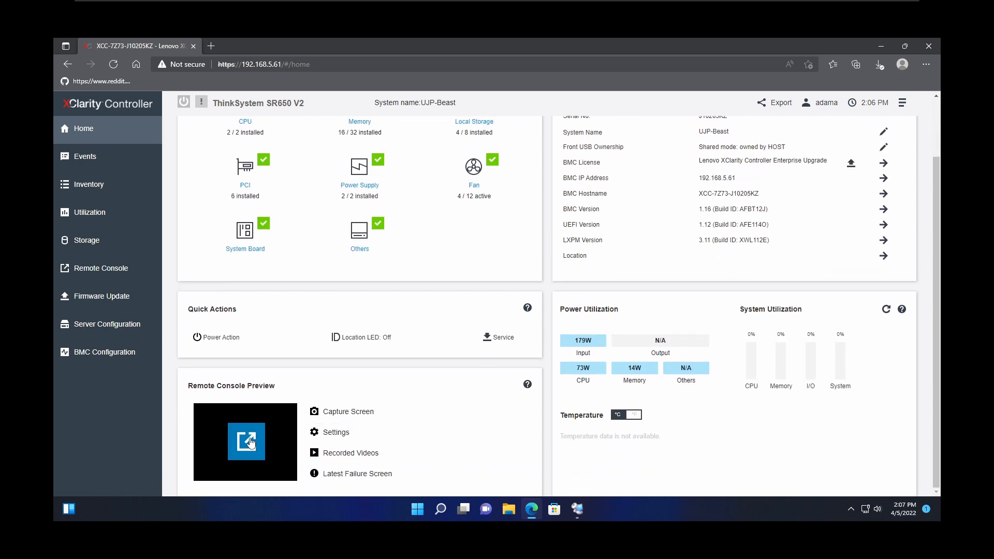
pyautogui.click(250, 443)
pyautogui.click(423, 323)
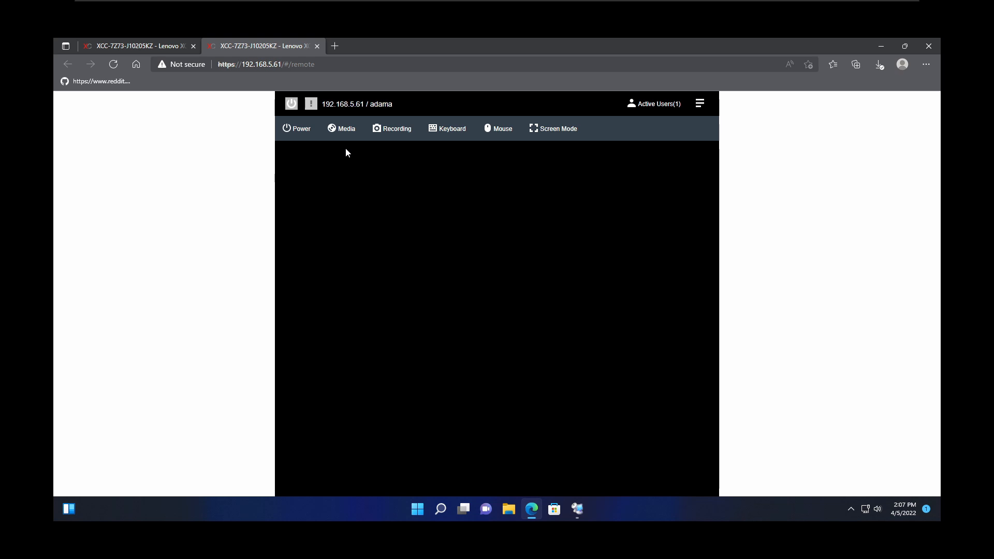
# Power on the server from the console's Power menu and confirm with Apply.
pyautogui.click(299, 132)
pyautogui.click(306, 149)
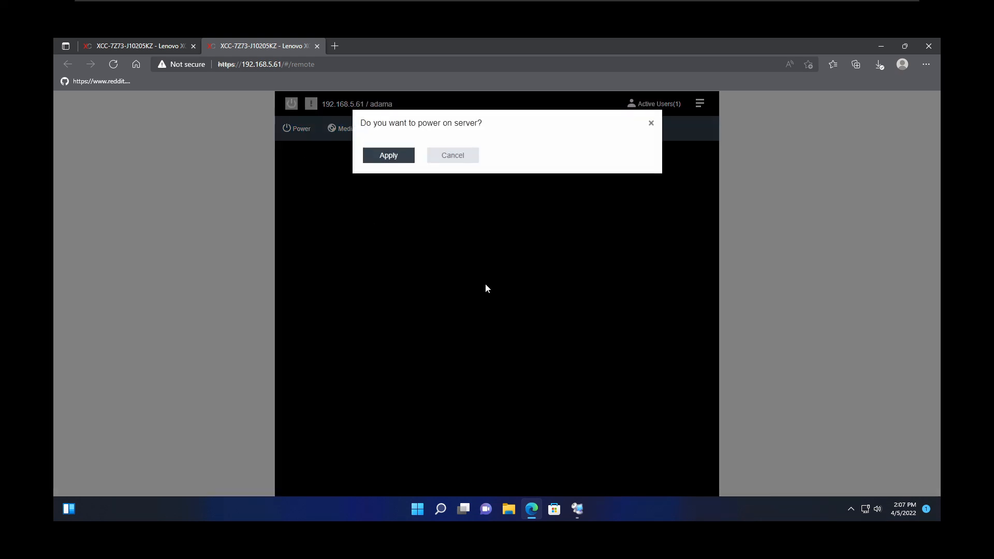
pyautogui.click(392, 154)
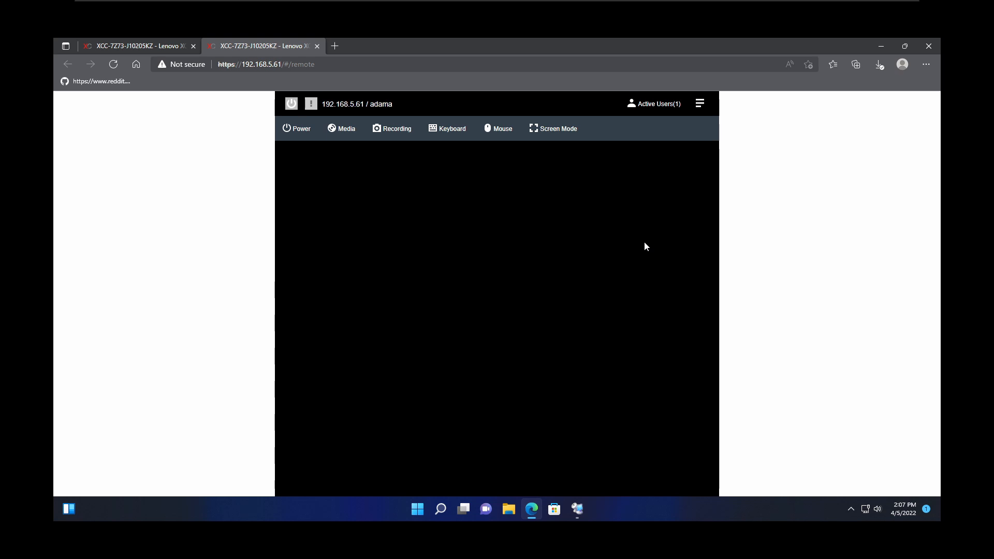
pyautogui.click(301, 136)
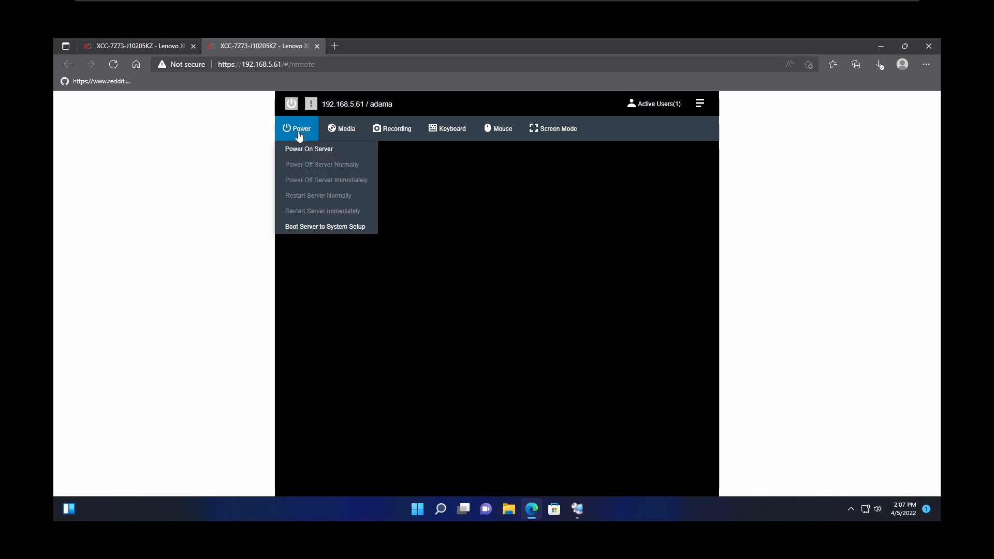
pyautogui.click(314, 148)
pyautogui.click(386, 161)
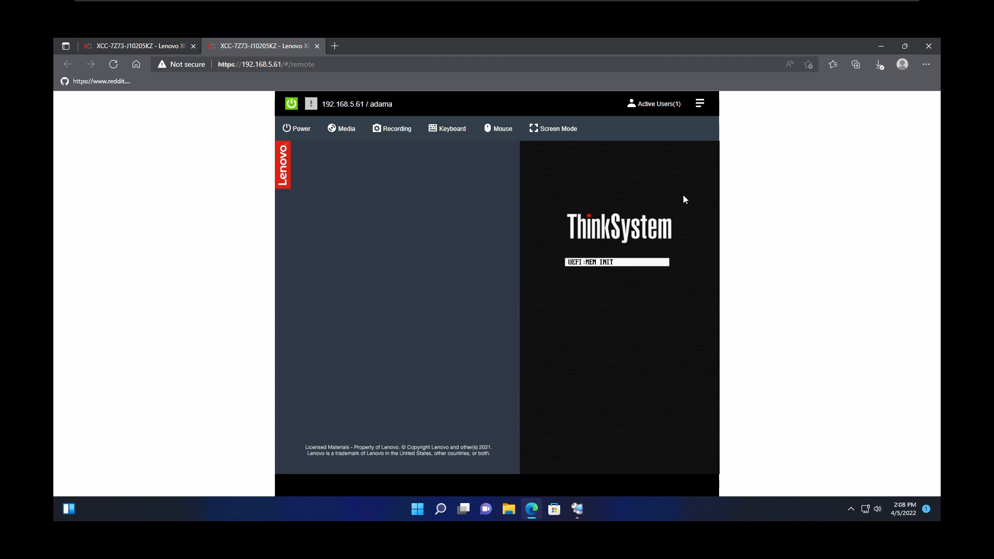
# Pick the KingstonDataTraveler USB drive in the F12 one-time boot menu.
pyautogui.press('F12')
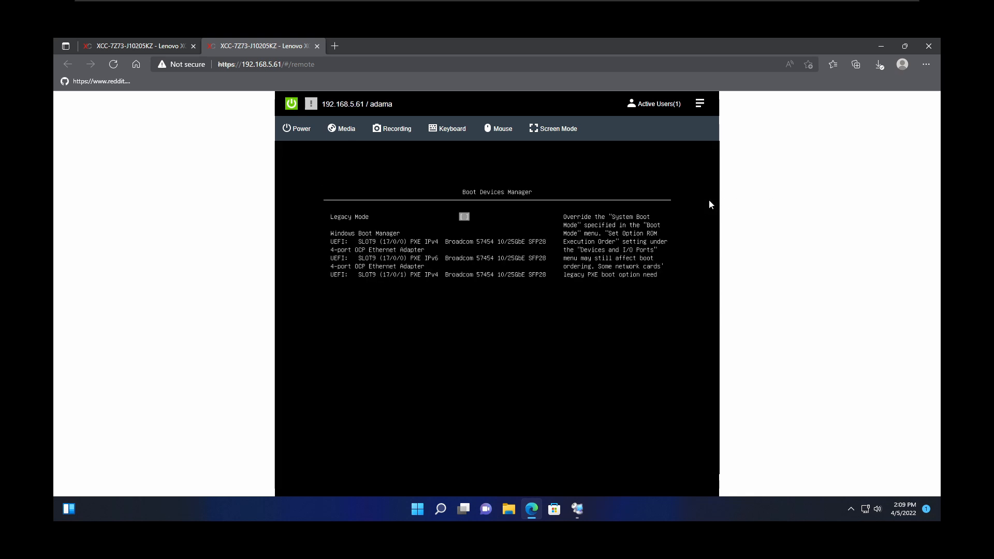
pyautogui.press('Down')
pyautogui.press('Down')
pyautogui.press('Down')
pyautogui.press('Down')
pyautogui.press('Down')
pyautogui.press('Down')
pyautogui.press('Down')
pyautogui.press('Down')
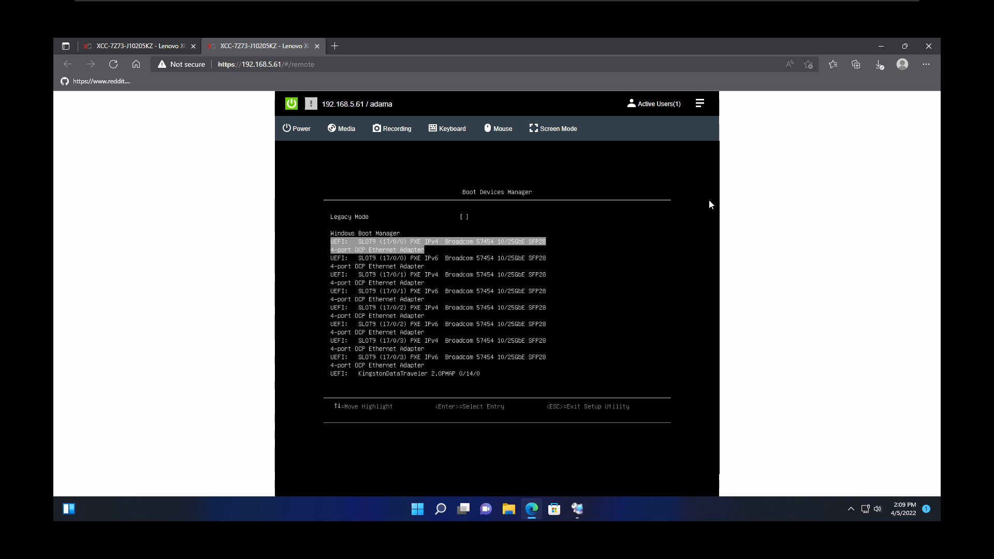
pyautogui.press('Down')
pyautogui.press('Down')
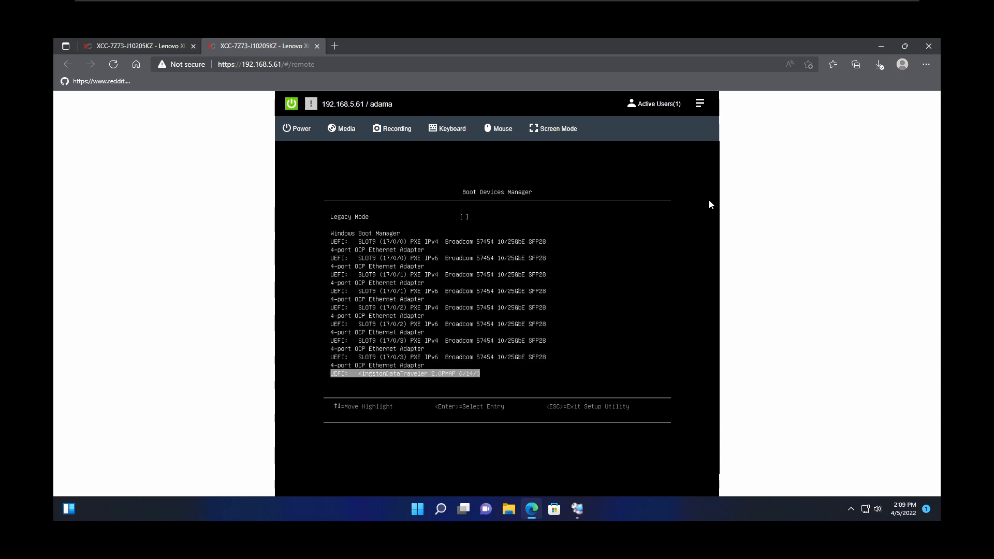
pyautogui.press('Return')
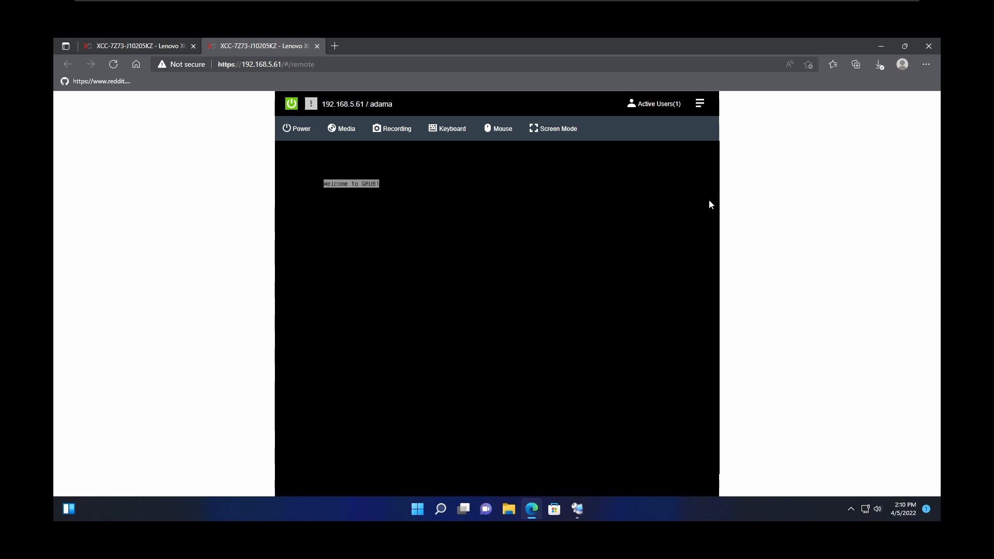
# Start the 'Install Proxmox VE' entry from the USB boot menu.
pyautogui.press('Return')
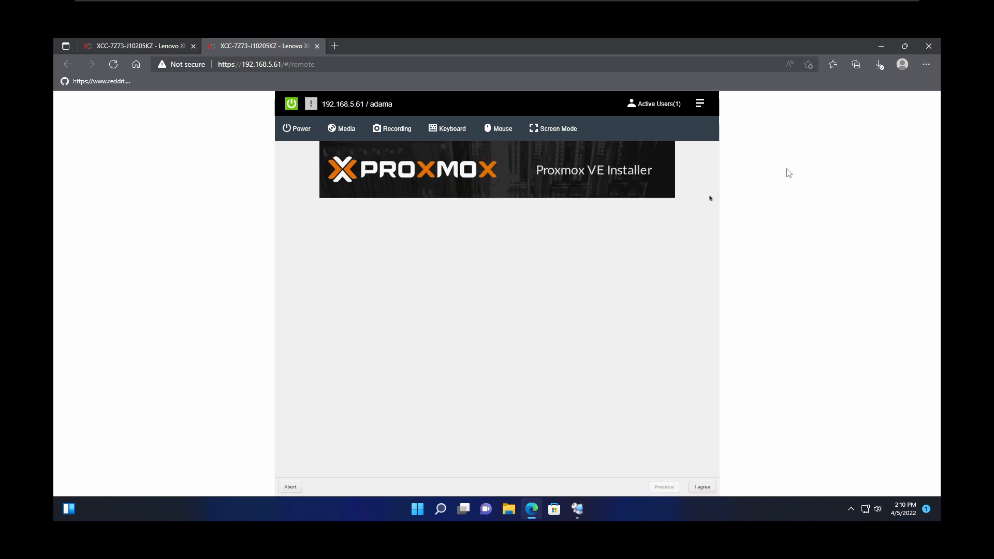
# Accept the EULA and choose /dev/nvme0n1 as the target hard disk.
pyautogui.click(702, 488)
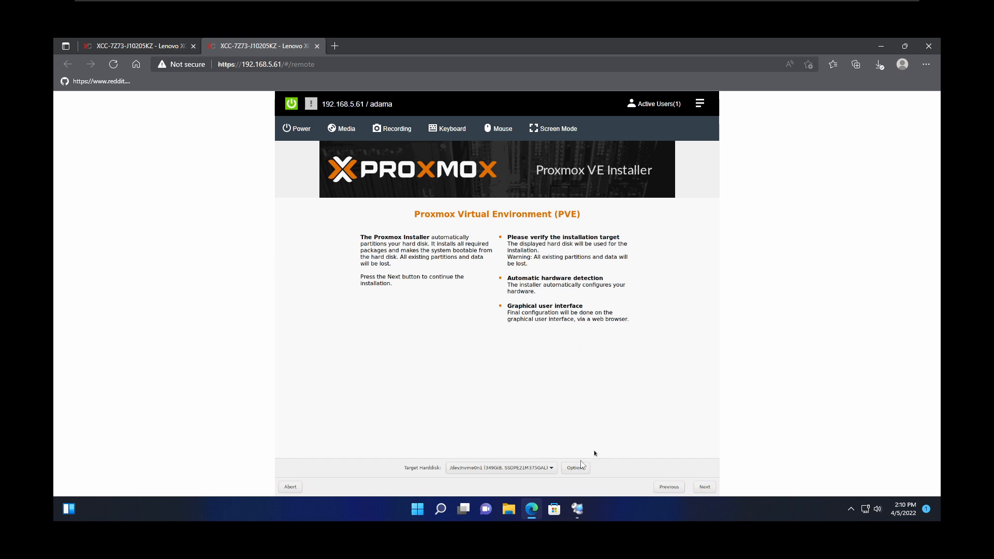
pyautogui.click(553, 469)
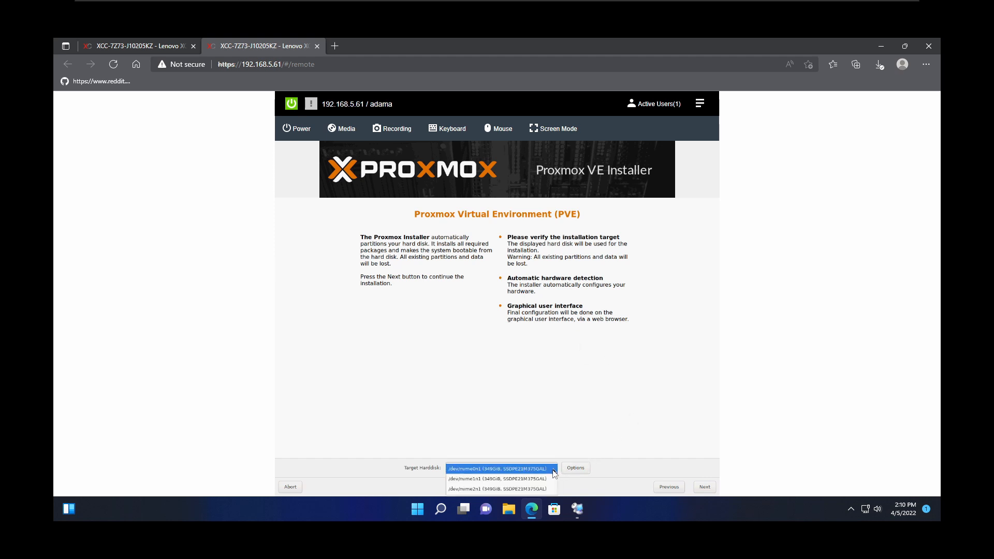
pyautogui.click(529, 469)
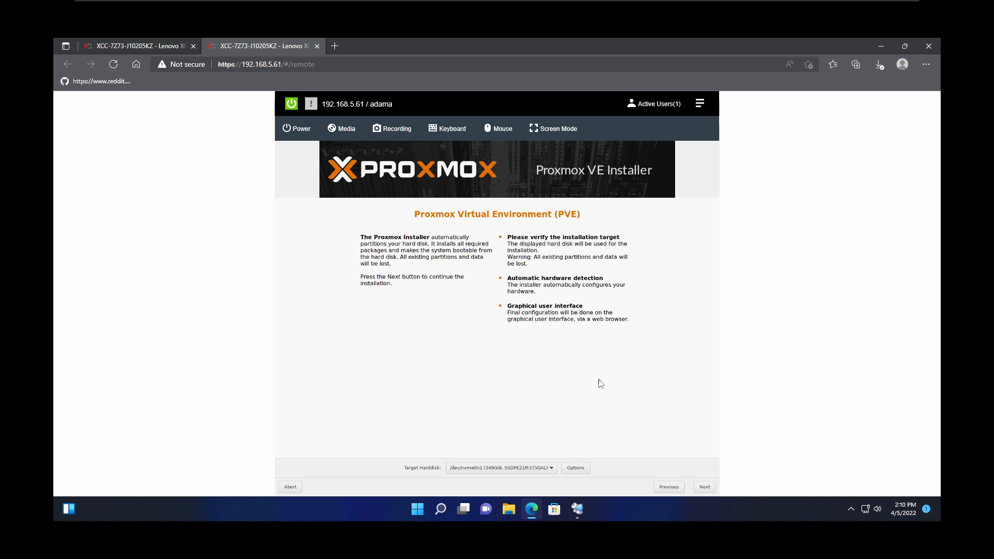
pyautogui.click(704, 490)
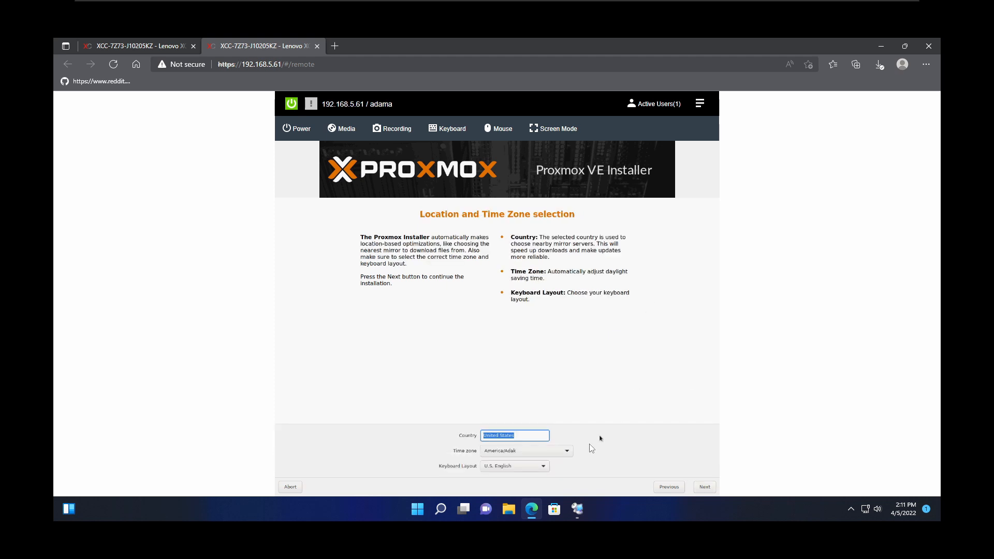
# Set the time zone to America/Chicago and enter the root password.
pyautogui.click(570, 451)
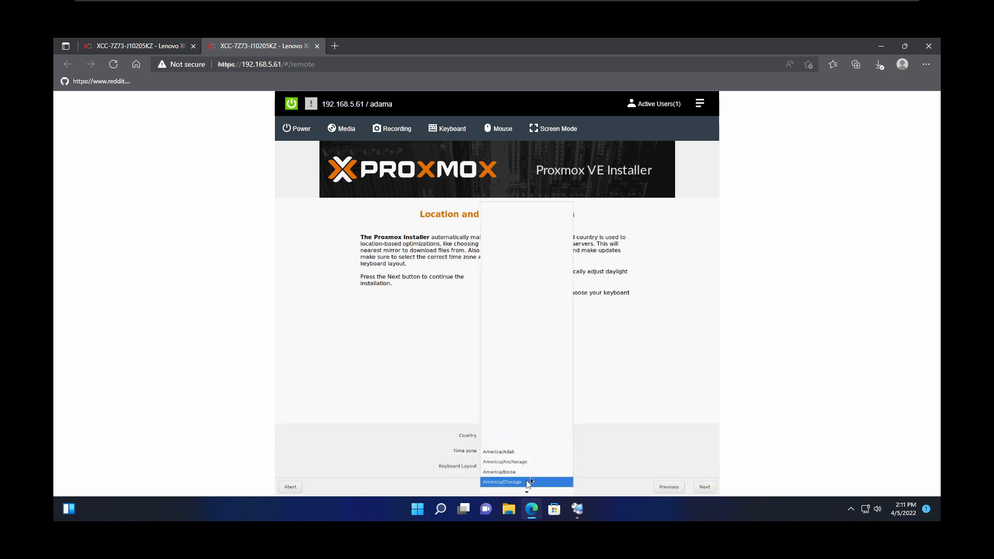
pyautogui.click(549, 482)
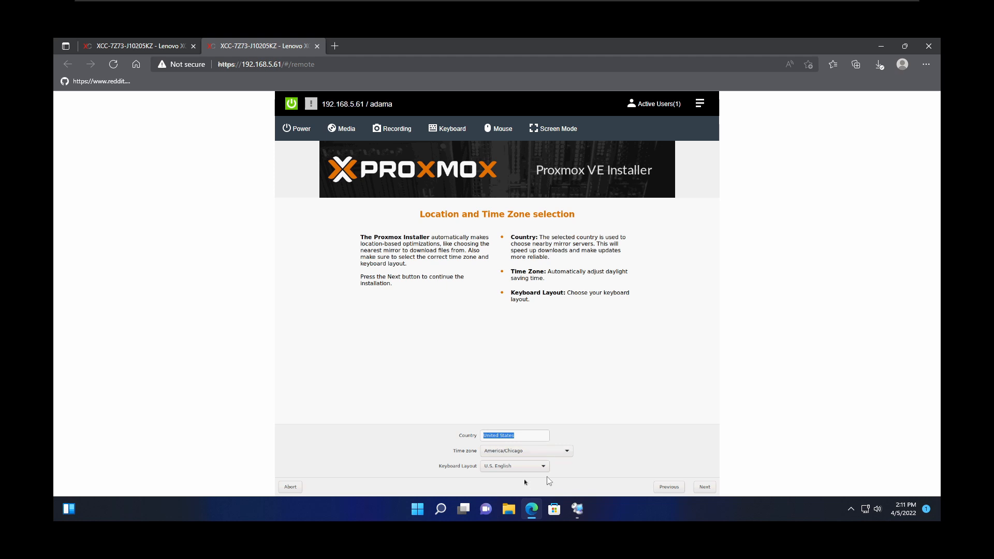
pyautogui.click(698, 486)
pyautogui.write('*****')
pyautogui.write('*')
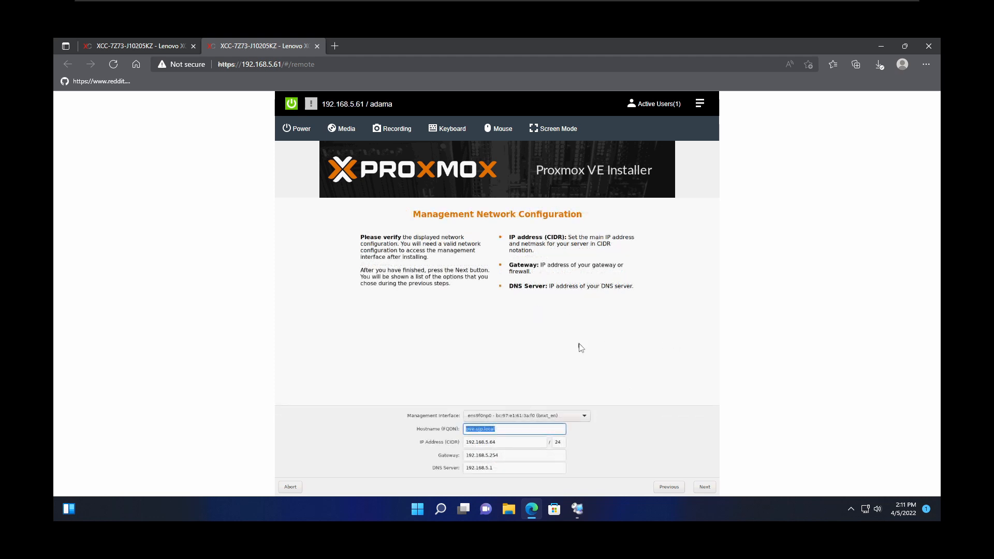
# Keep ens9f0np0 as the management network interface.
pyautogui.click(587, 416)
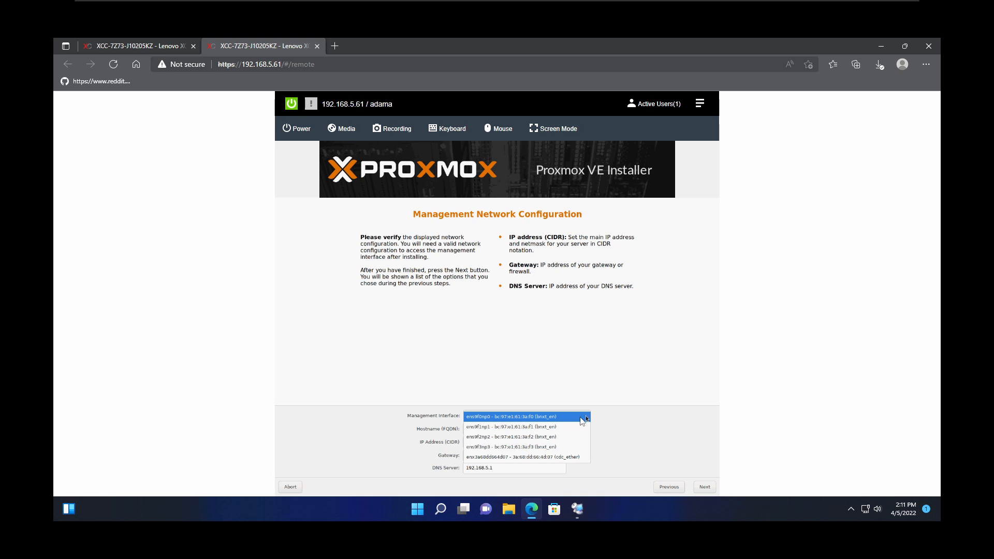
pyautogui.click(503, 420)
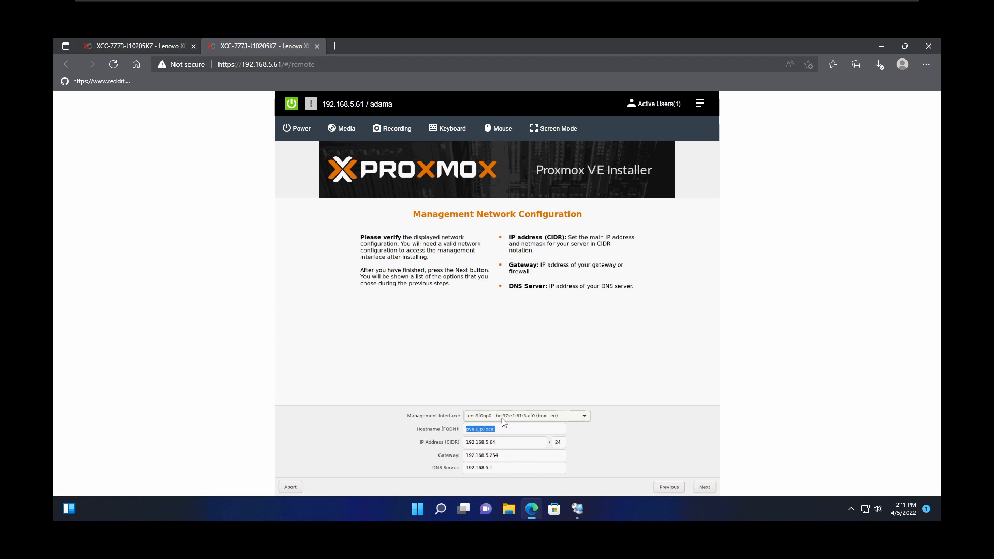
pyautogui.click(588, 420)
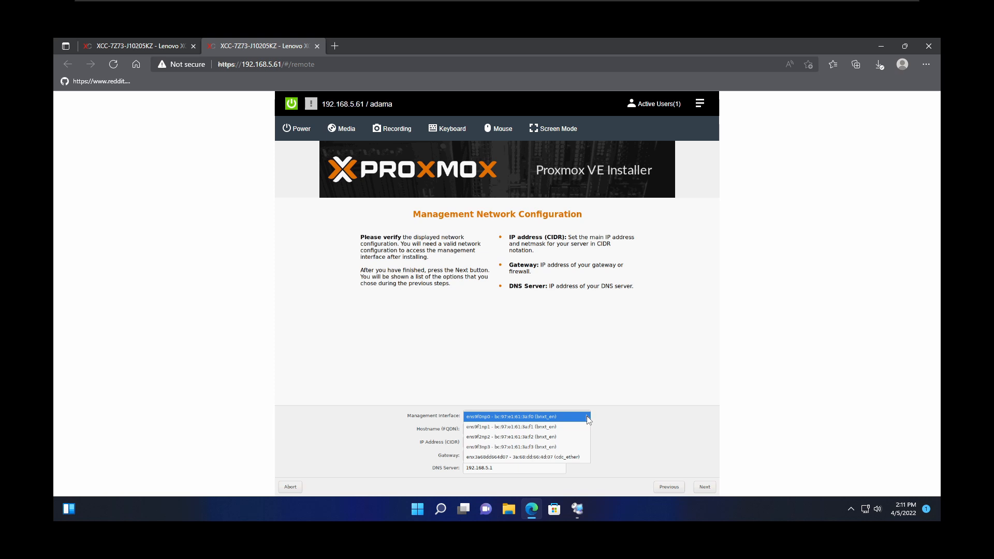
pyautogui.click(545, 416)
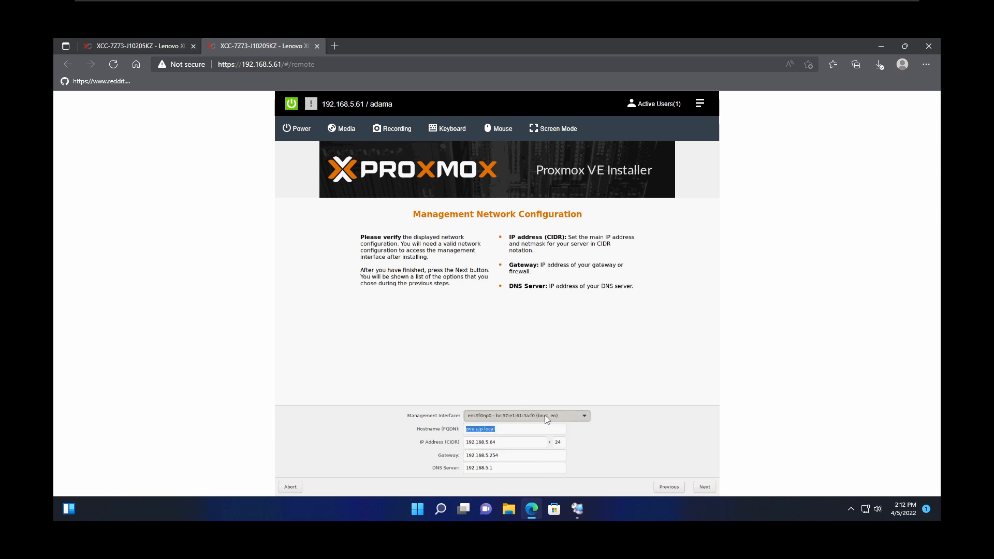
# Change the hostname to lenovo.ujp.local and continue to the Summary page.
pyautogui.click(516, 430)
pyautogui.press('BackSpace')
pyautogui.press('BackSpace')
pyautogui.press('BackSpace')
pyautogui.press('BackSpace')
pyautogui.press('BackSpace')
pyautogui.press('BackSpace')
pyautogui.press('BackSpace')
pyautogui.press('BackSpace')
pyautogui.press('BackSpace')
pyautogui.press('BackSpace')
pyautogui.press('BackSpace')
pyautogui.press('BackSpace')
pyautogui.write('lenov')
pyautogui.click(705, 486)
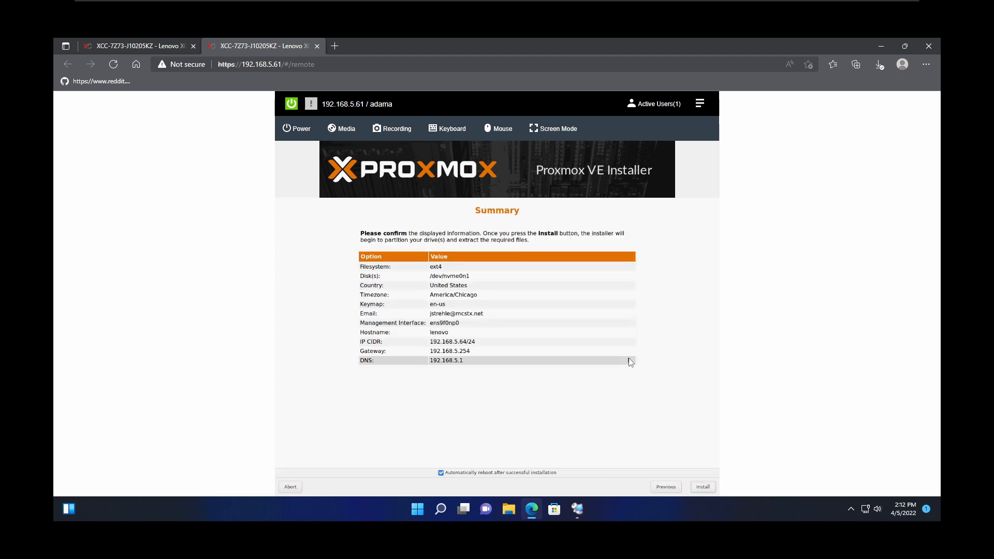
# Disable automatic reboot after installation and start installing Proxmox VE.
pyautogui.click(441, 473)
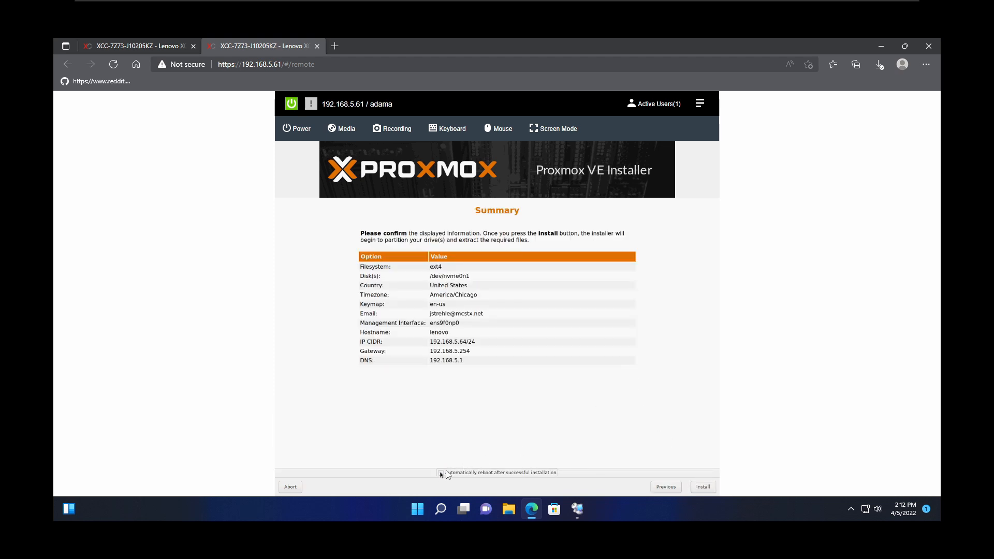
pyautogui.click(703, 487)
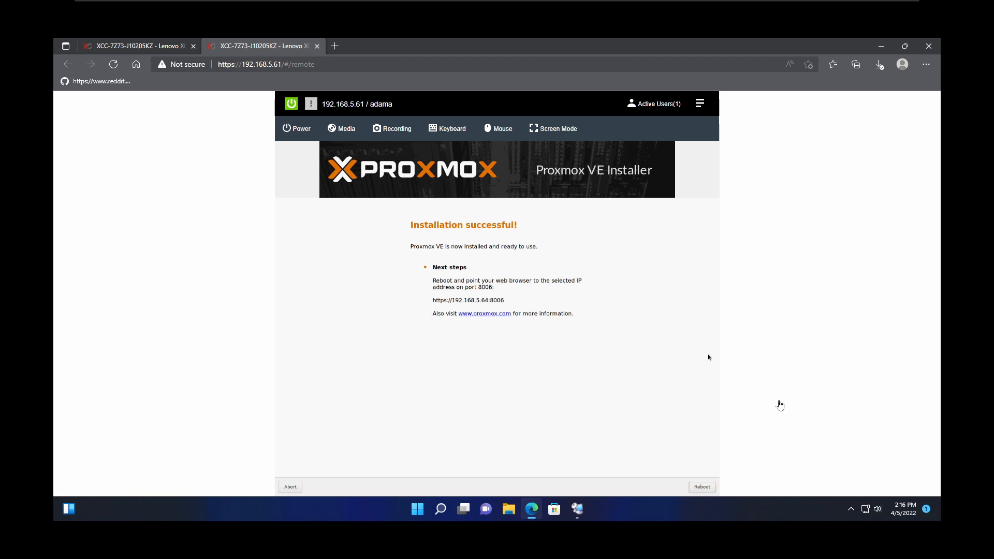
# Reboot the server into the newly installed Proxmox VE system.
pyautogui.click(703, 488)
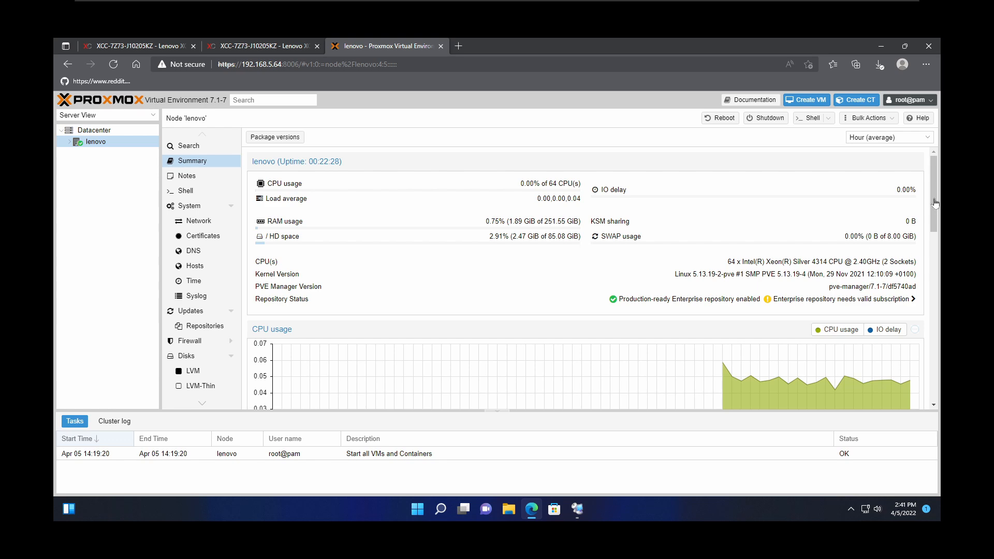
# Go from the lenovo node's Summary to its Updates page.
pyautogui.moveTo(933, 207)
pyautogui.mouseDown()
pyautogui.moveTo(931, 384)
pyautogui.moveTo(938, 206)
pyautogui.mouseUp()
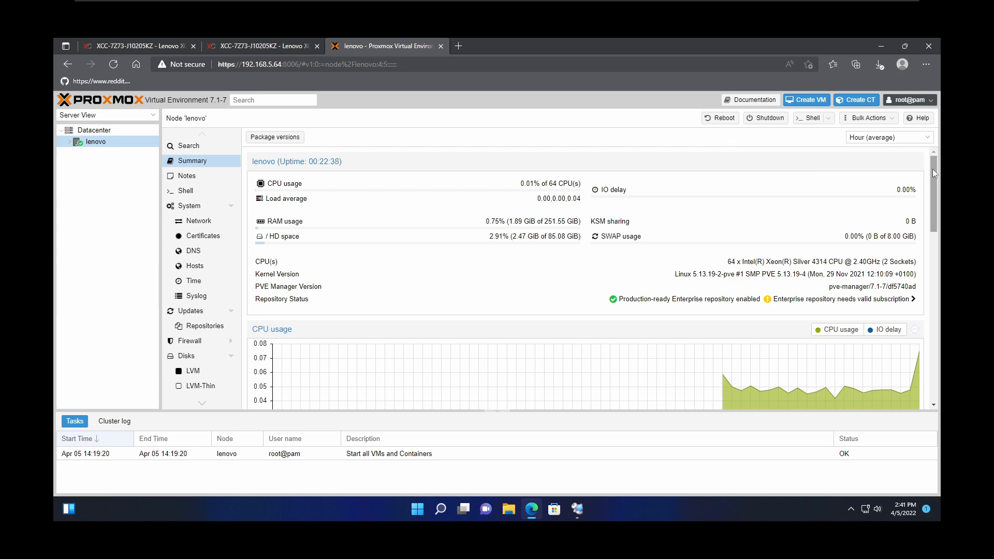
pyautogui.moveTo(930, 166)
pyautogui.mouseDown()
pyautogui.moveTo(931, 247)
pyautogui.moveTo(931, 162)
pyautogui.mouseUp()
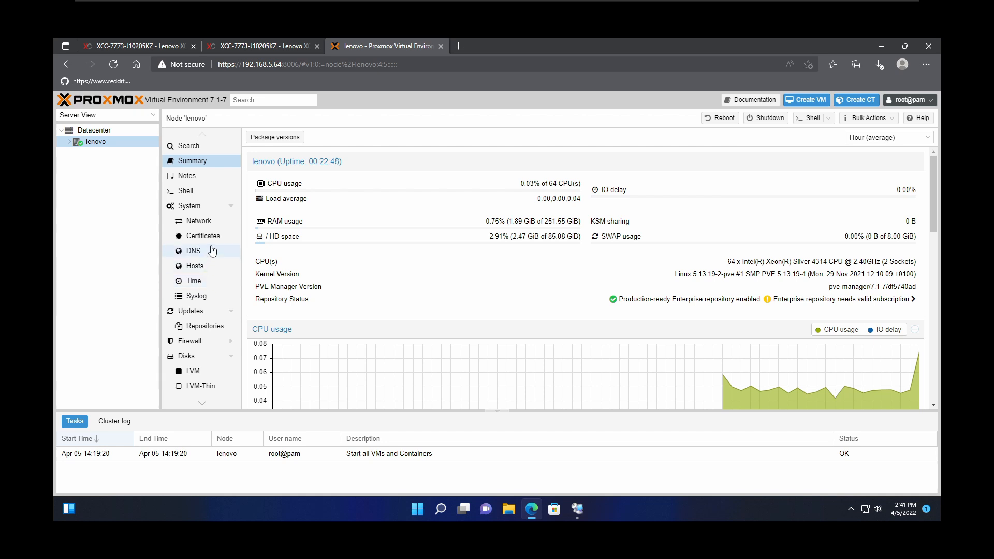
pyautogui.click(190, 311)
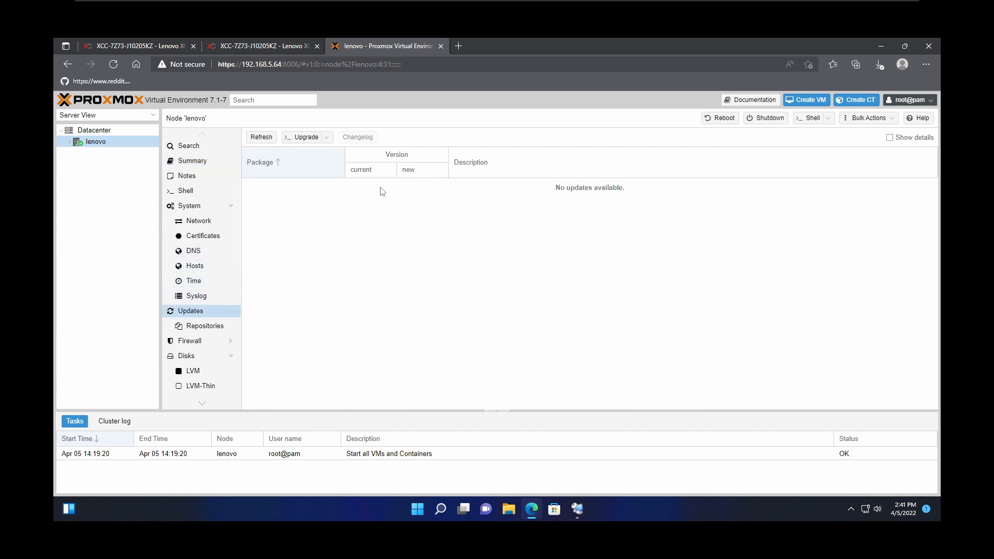
# Refresh the package database, dismissing the no-subscription notice and closing the task log.
pyautogui.click(263, 138)
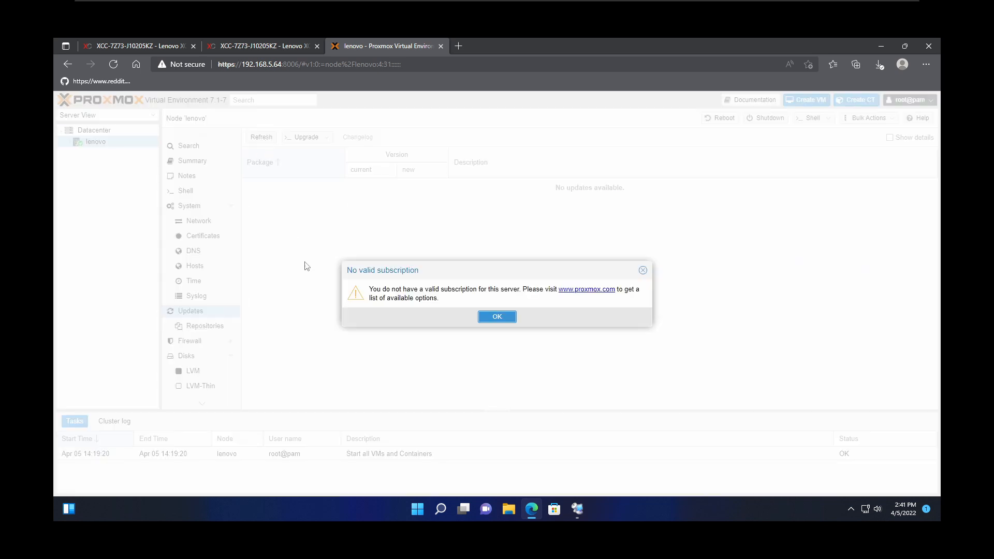
pyautogui.click(501, 316)
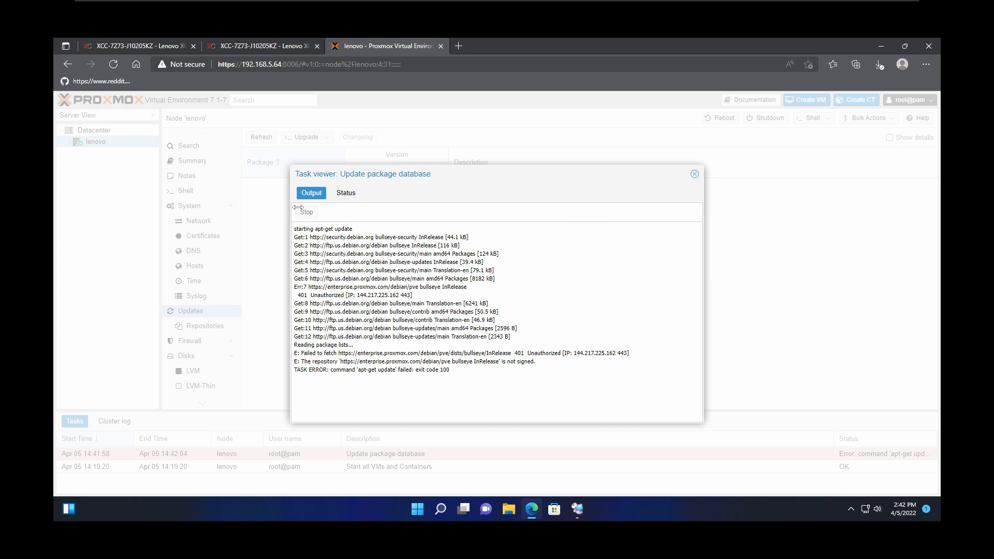
pyautogui.click(697, 174)
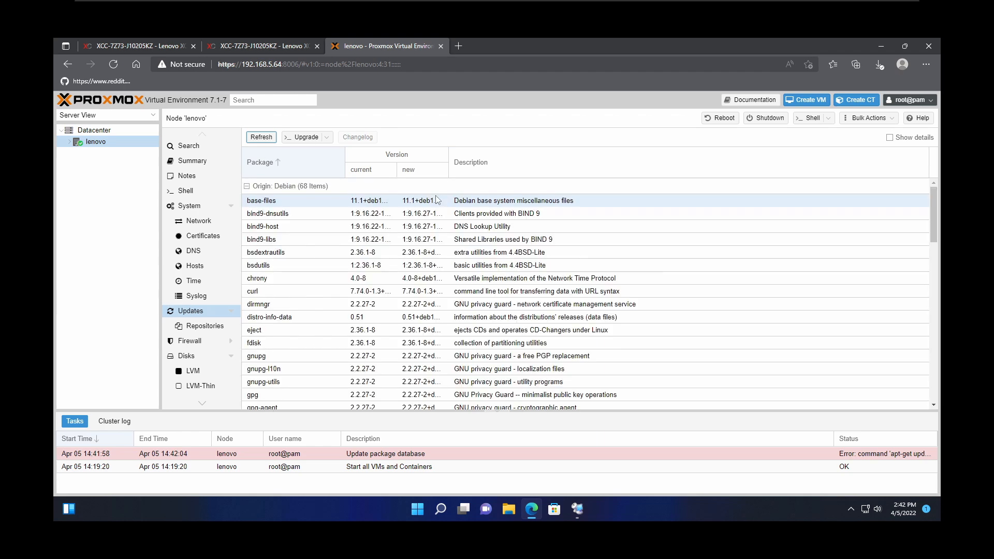
# Review the 68 available Debian updates and start upgrading them.
pyautogui.scroll(-5, 461, 274)
pyautogui.scroll(-7, 463, 288)
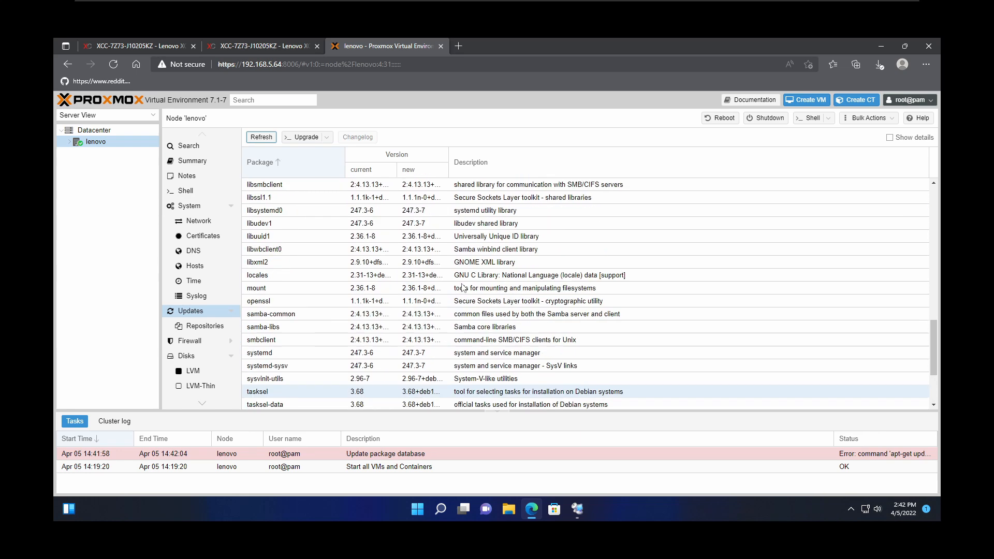
pyautogui.scroll(12, 462, 288)
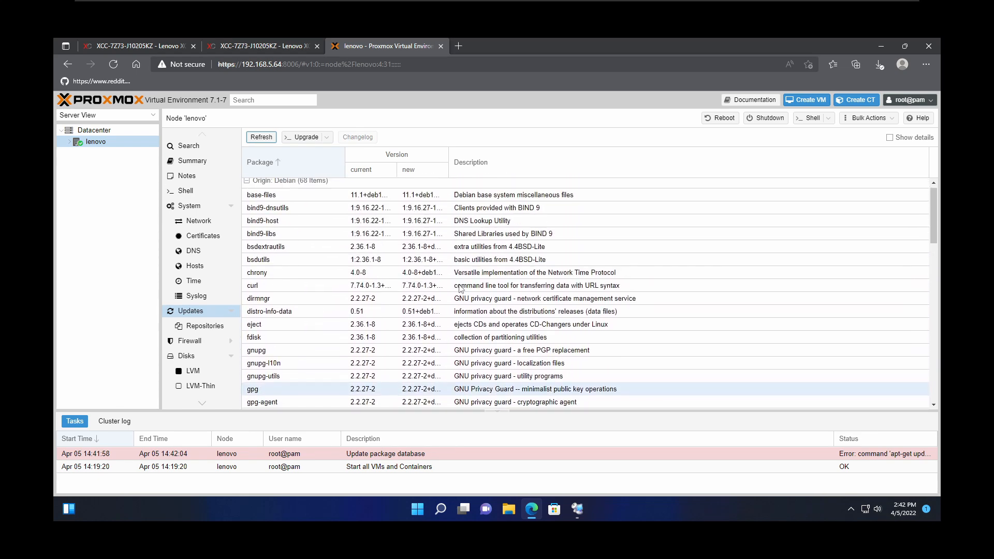
pyautogui.click(306, 137)
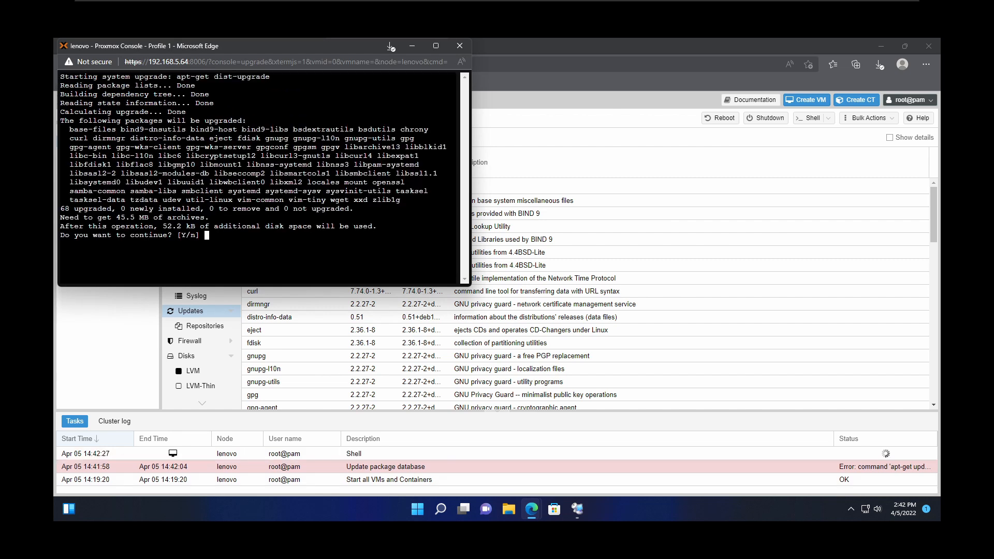
# Answer y to run the dist-upgrade, exit the shell when finished and close the console.
pyautogui.write('y')
pyautogui.press('Return')
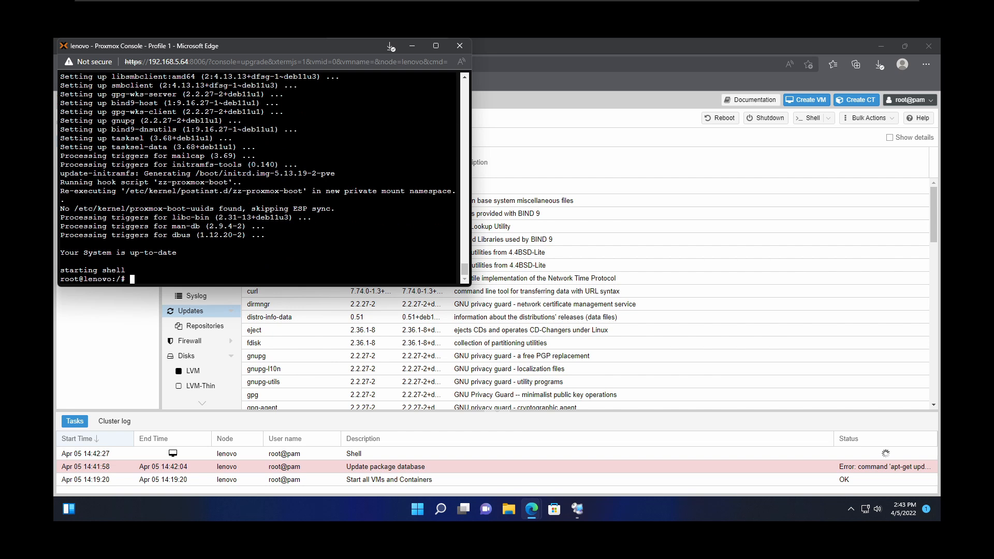
pyautogui.write('exit')
pyautogui.press('Return')
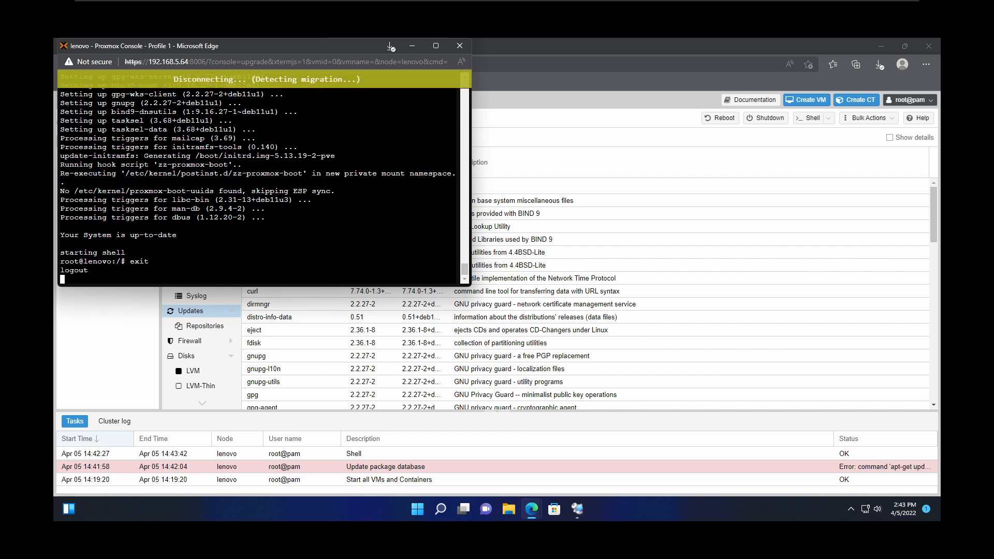
pyautogui.click(462, 48)
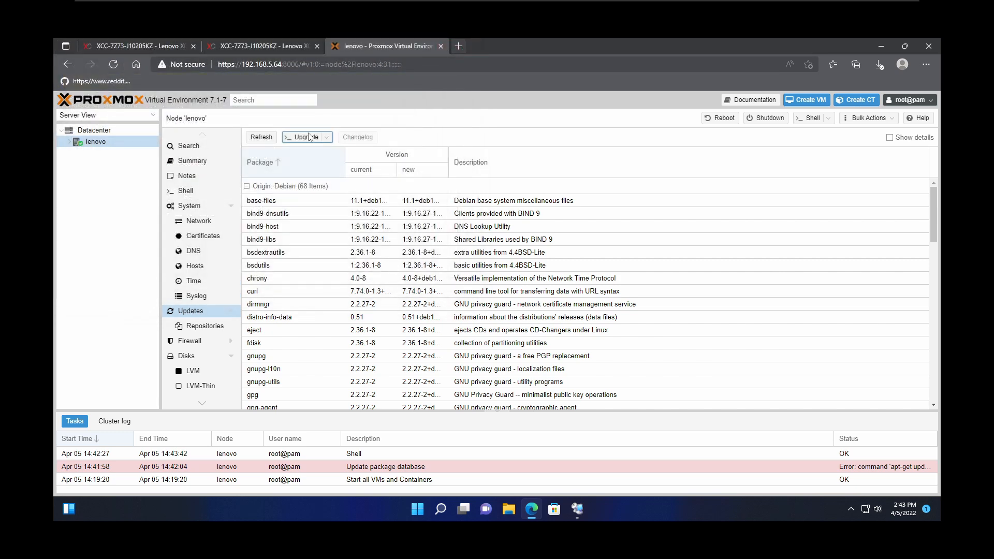
# Refresh the package database again, dismiss the subscription notice and task log, then show the lenovo Summary.
pyautogui.click(262, 139)
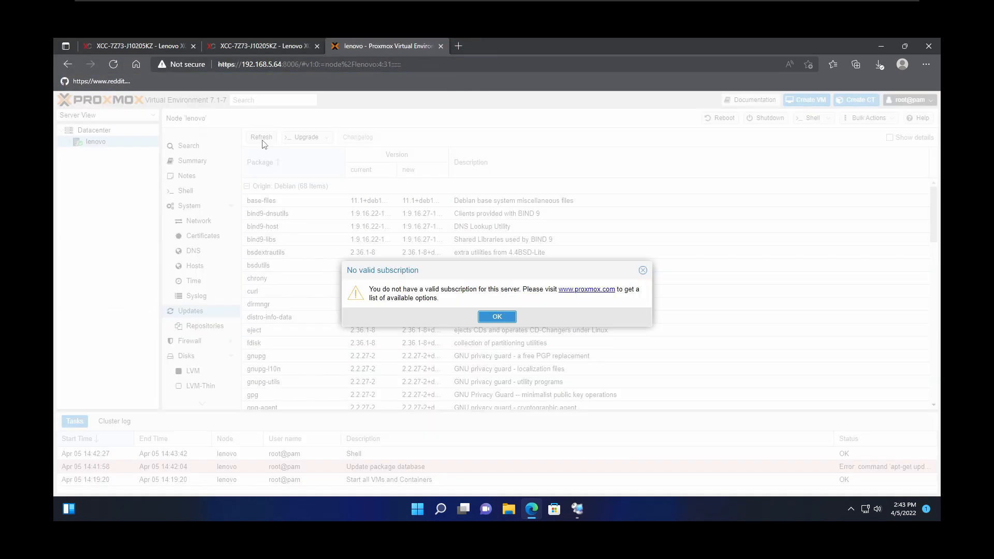
pyautogui.click(494, 318)
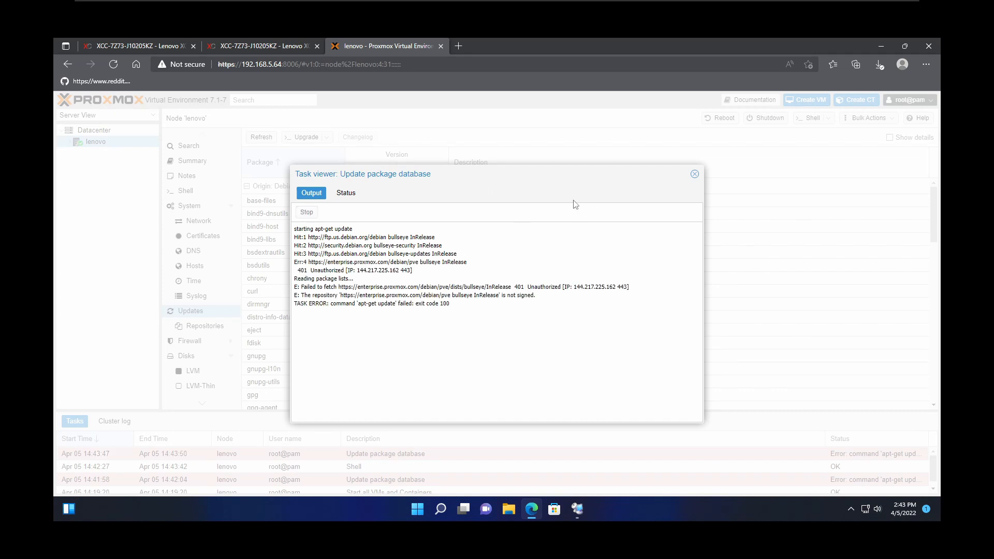
pyautogui.click(695, 174)
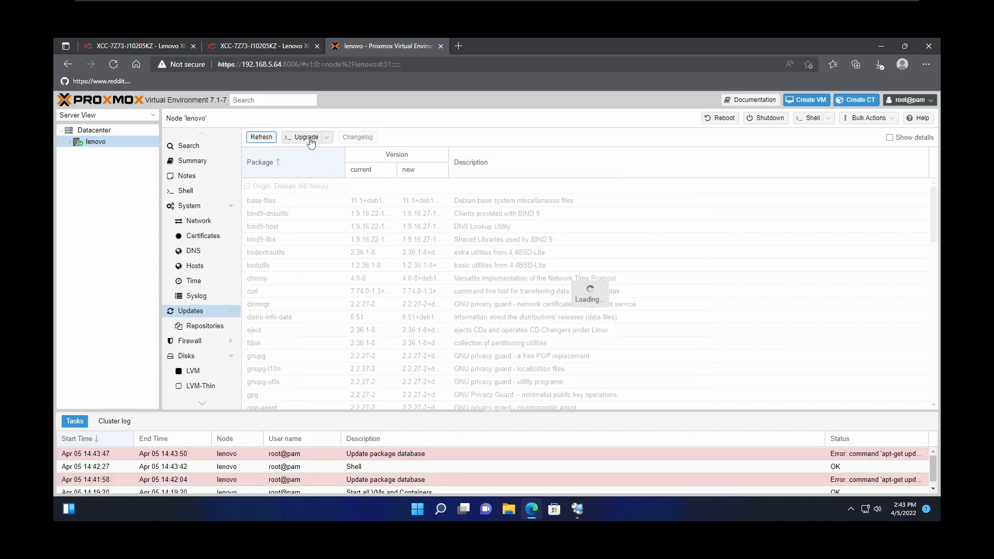
pyautogui.click(194, 164)
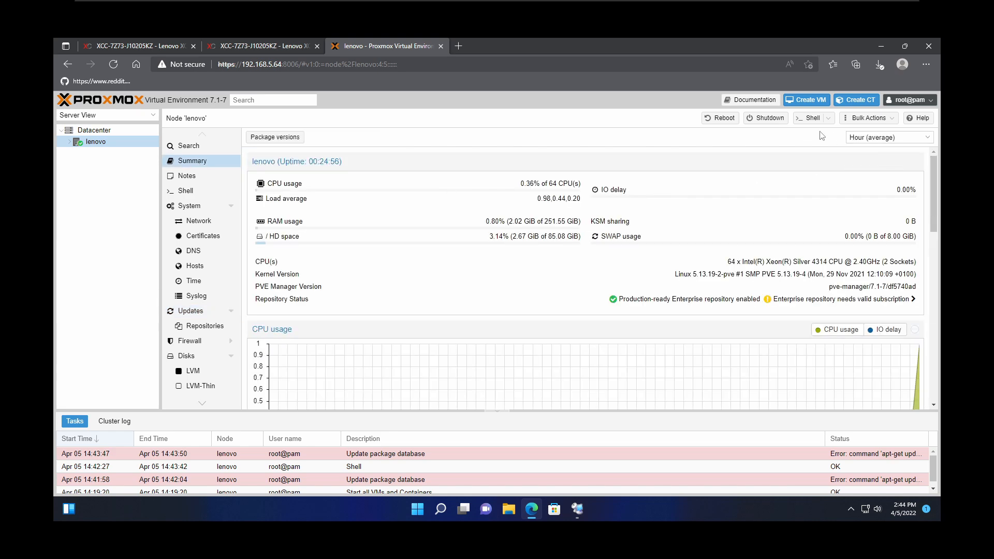
# Reboot the lenovo node and, once it is back up, open the Datacenter storage list.
pyautogui.click(730, 124)
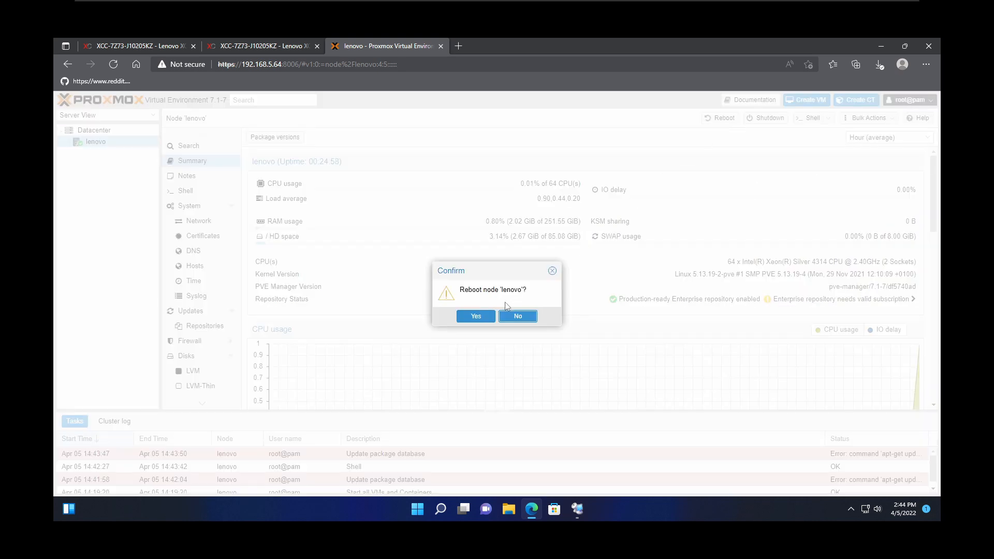
pyautogui.click(480, 318)
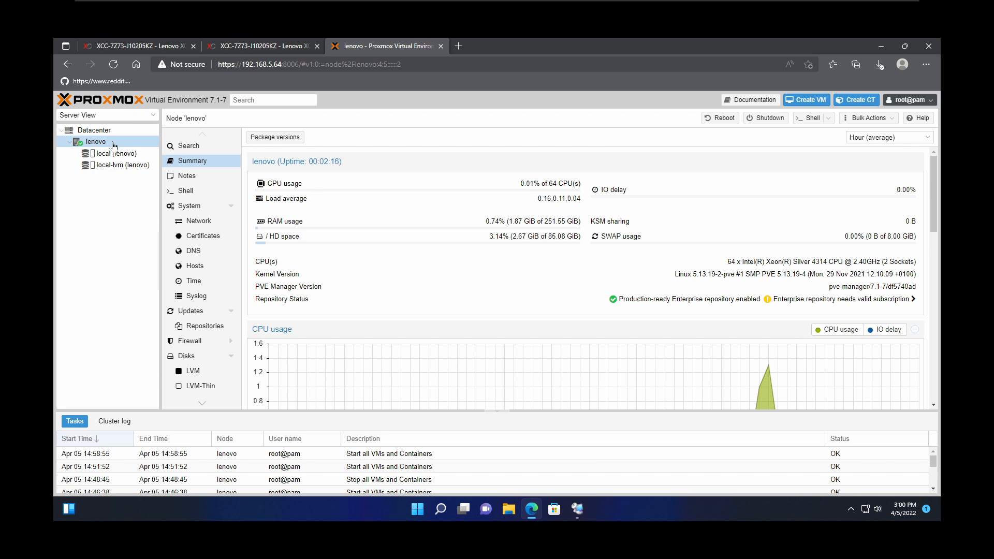
pyautogui.click(90, 130)
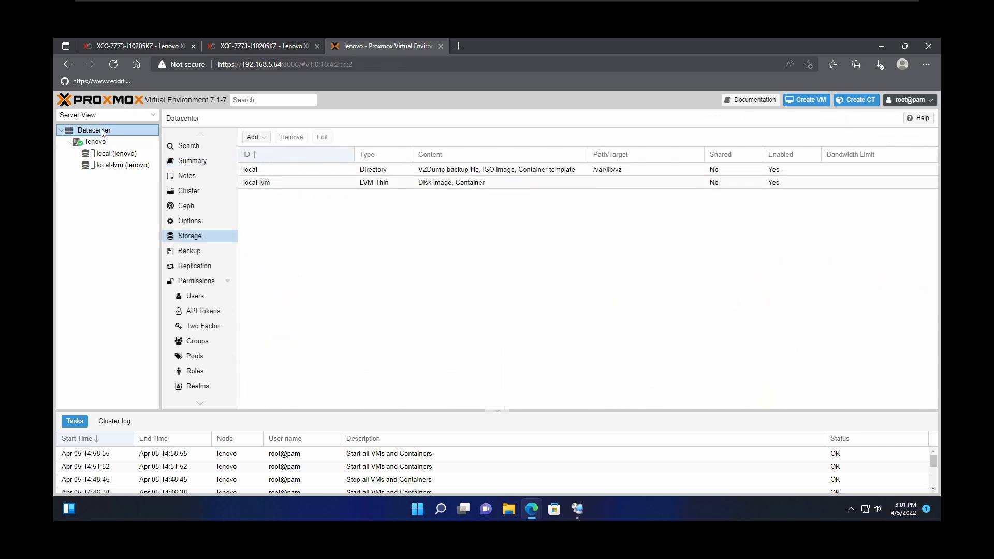
# Start an SMB/CIFS storage with ID ISO on server 192.168.5.3 and enter the NAS username and password.
pyautogui.click(255, 137)
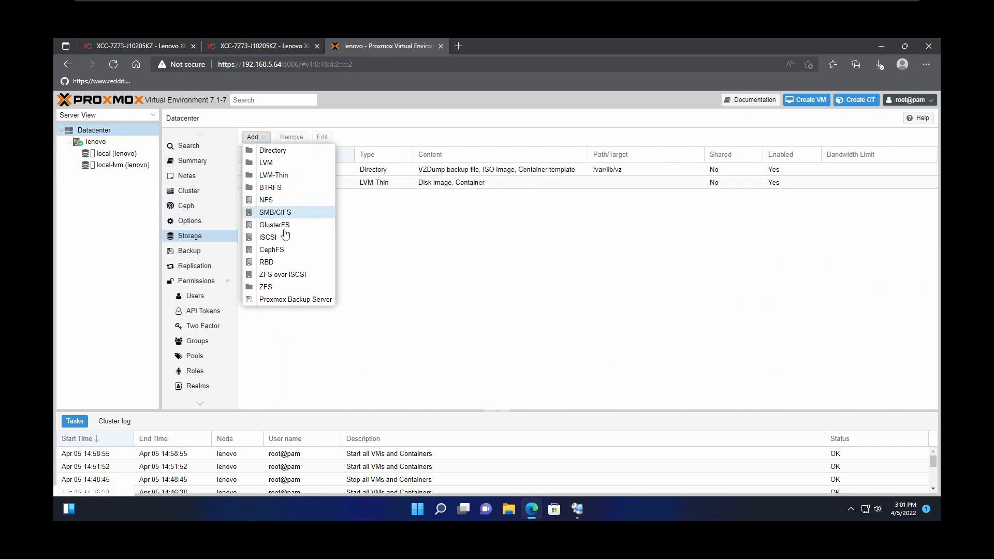
pyautogui.click(286, 216)
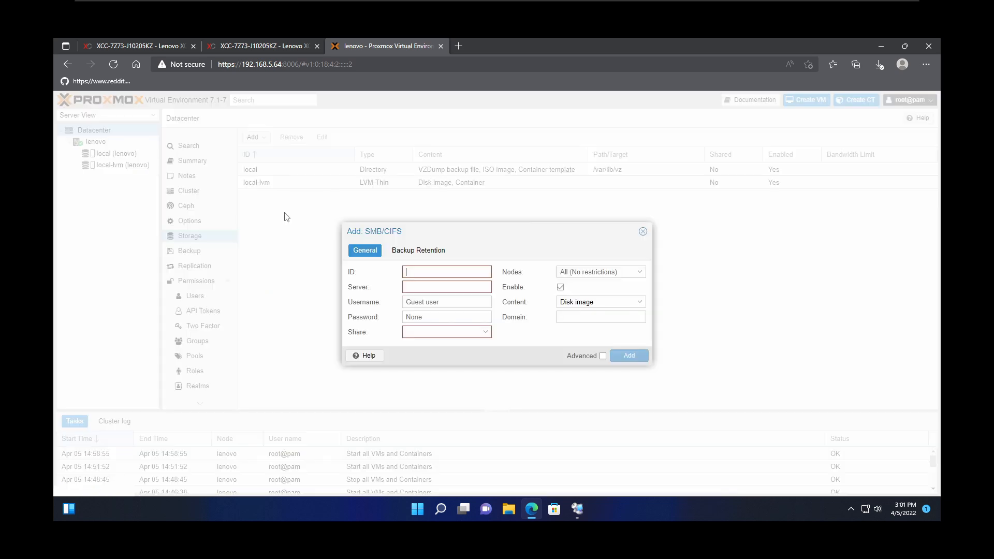
pyautogui.write('ISO')
pyautogui.press('Tab')
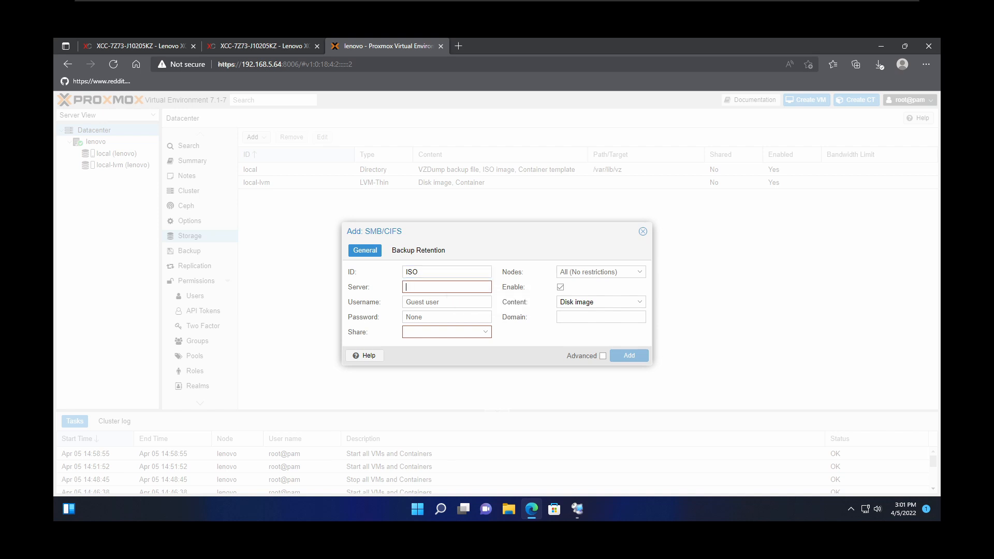
pyautogui.write('192.168.5.3')
pyautogui.press('Tab')
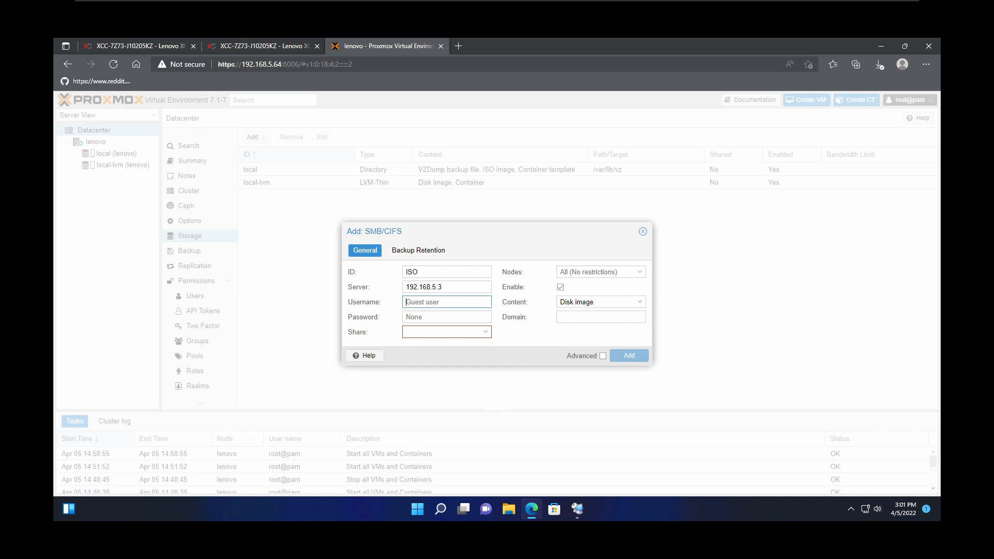
pyautogui.write('adama')
pyautogui.press('Tab')
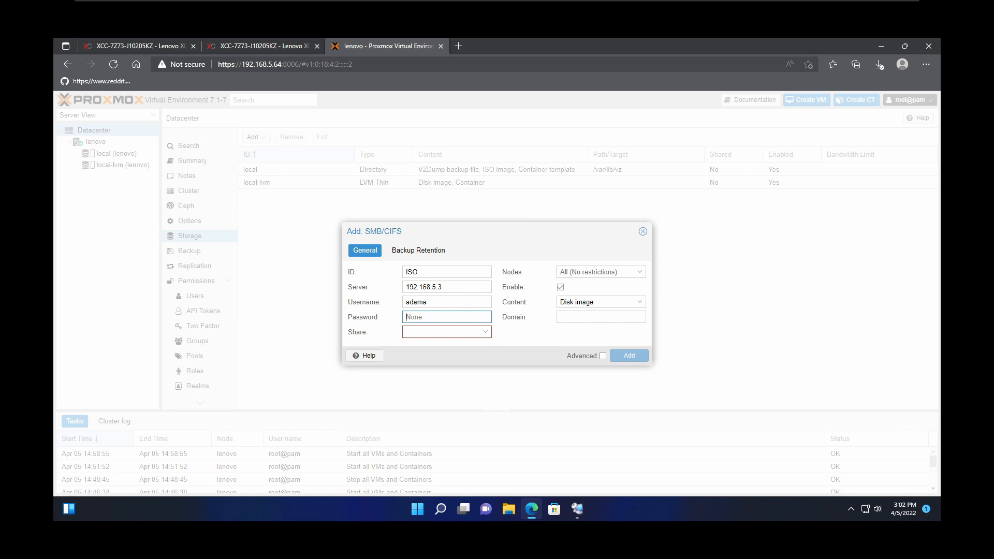
pyautogui.write('••••••••••••')
# Pick the iso share, limit content to ISO image, add the storage and browse its ISO files.
pyautogui.click(486, 333)
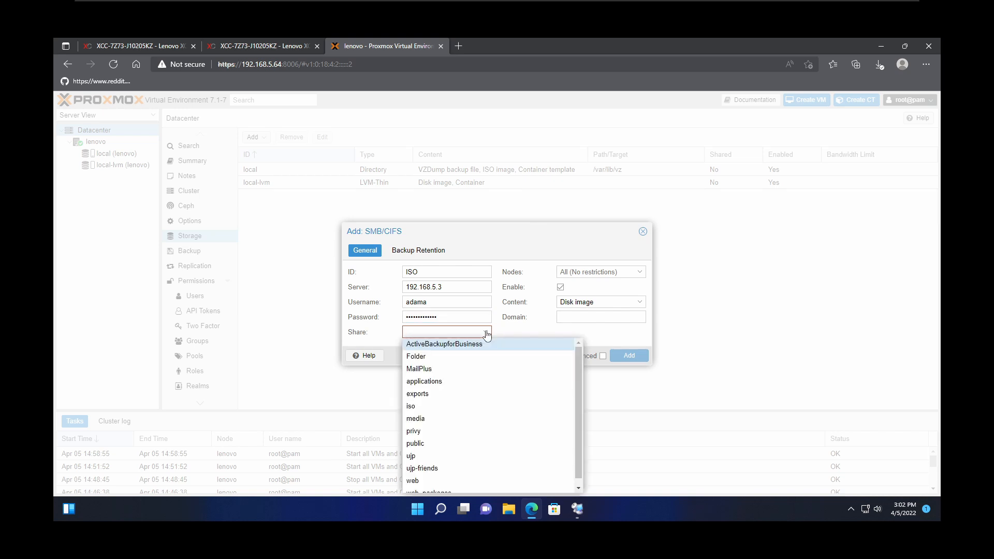
pyautogui.click(433, 408)
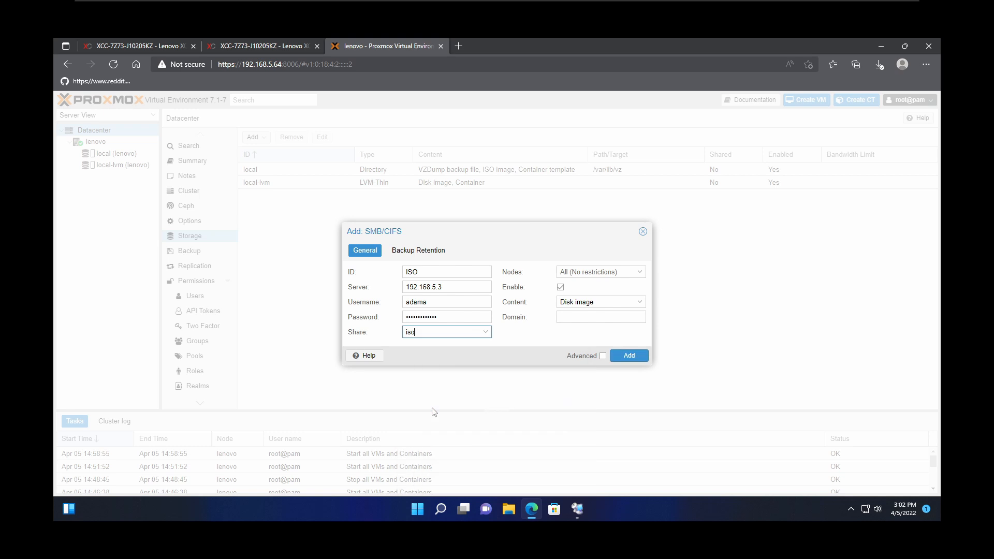
pyautogui.click(641, 302)
pyautogui.click(596, 327)
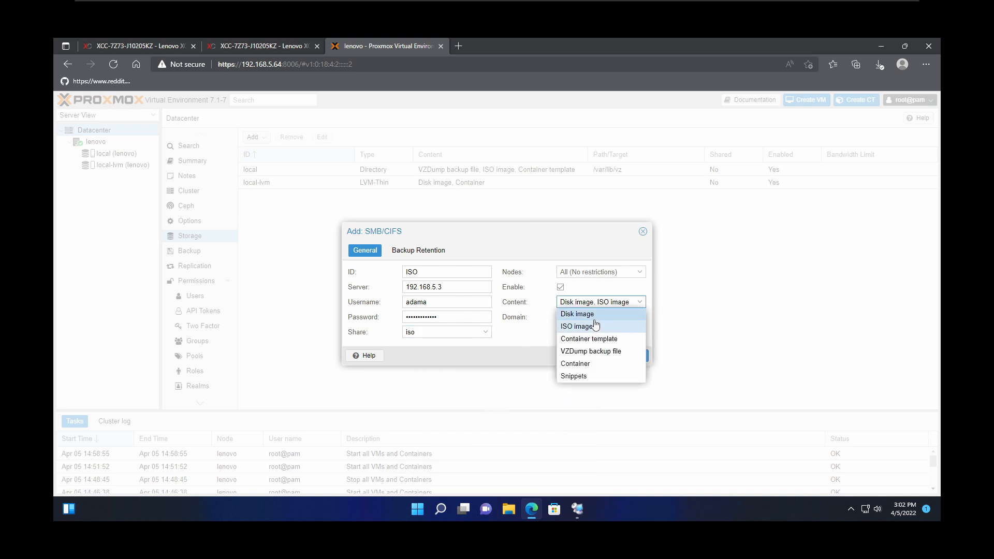
pyautogui.click(593, 317)
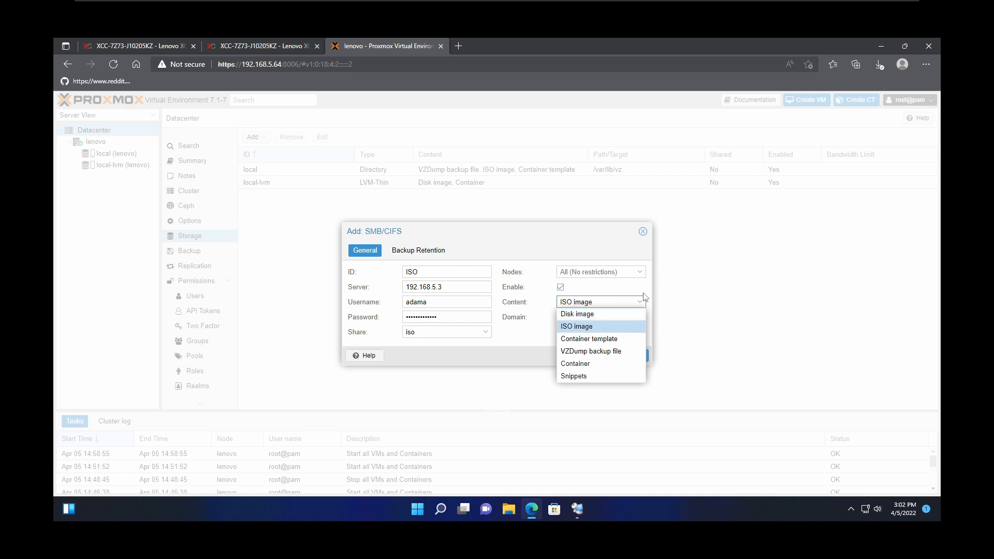
pyautogui.click(541, 335)
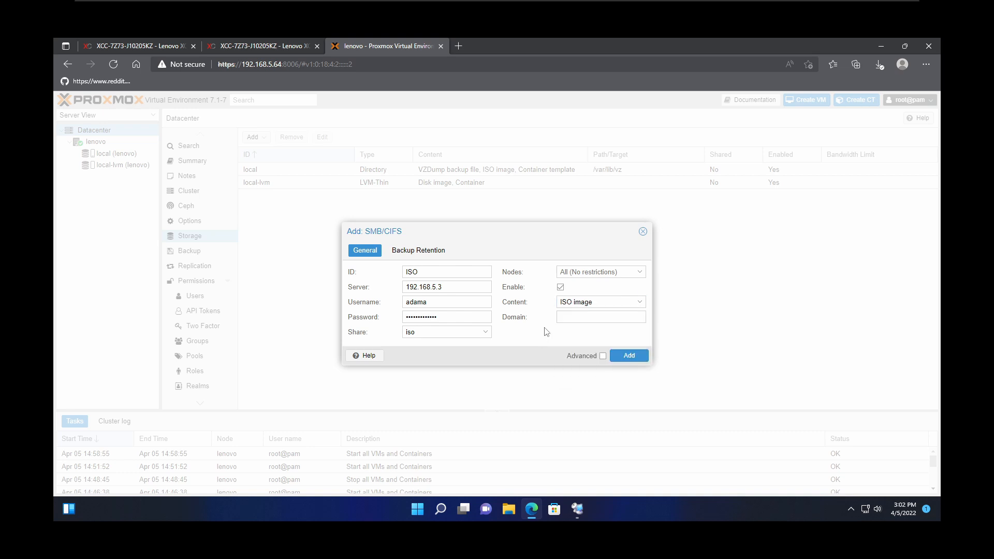
pyautogui.click(631, 358)
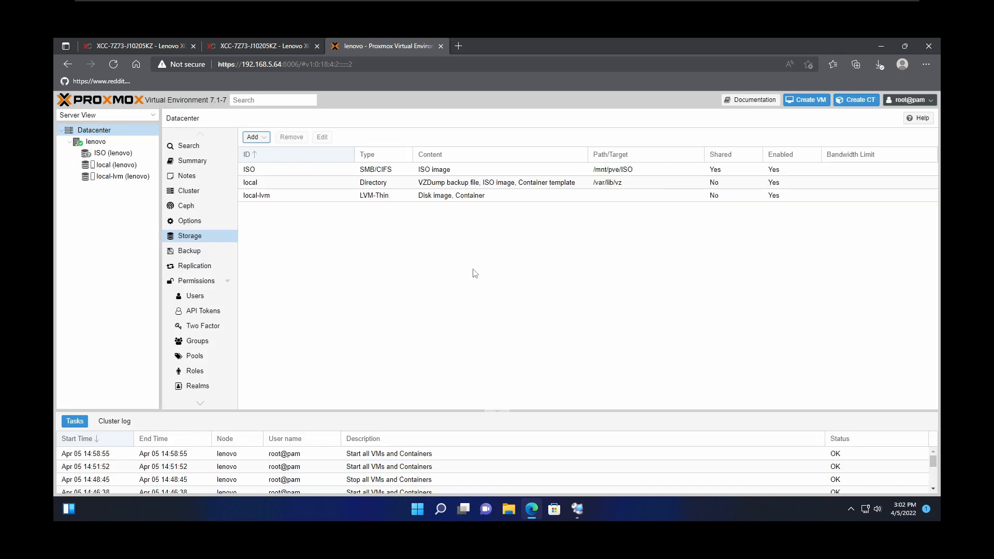
pyautogui.click(108, 154)
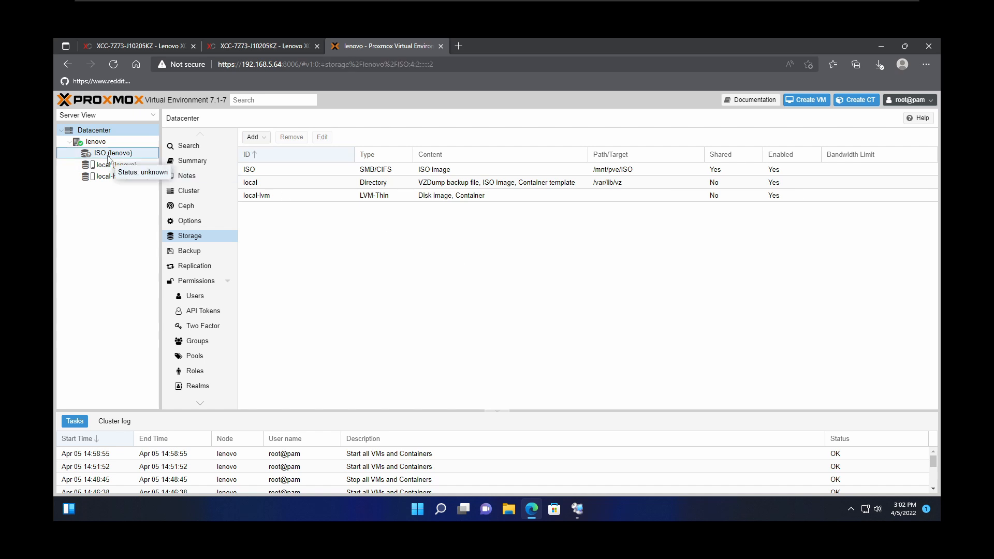
pyautogui.click(198, 152)
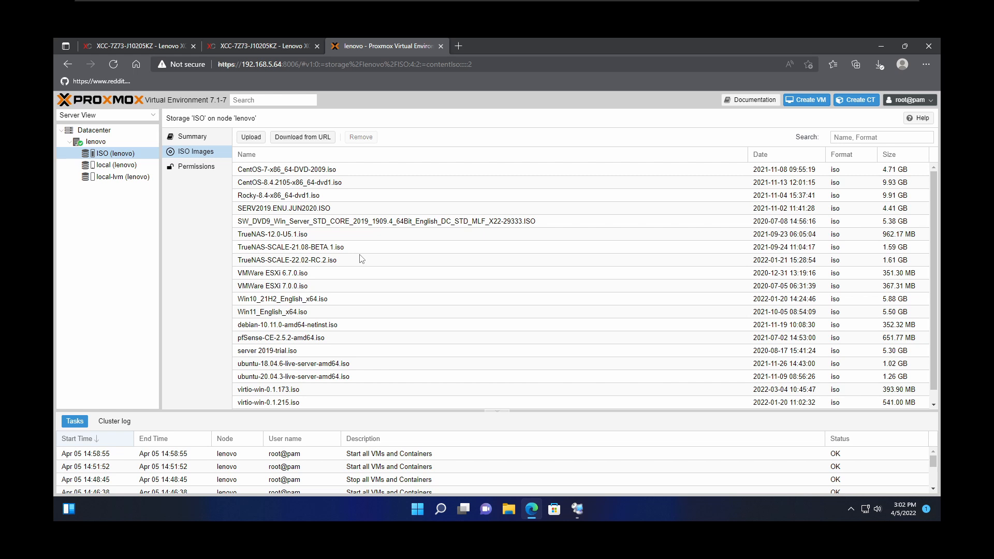
pyautogui.click(100, 132)
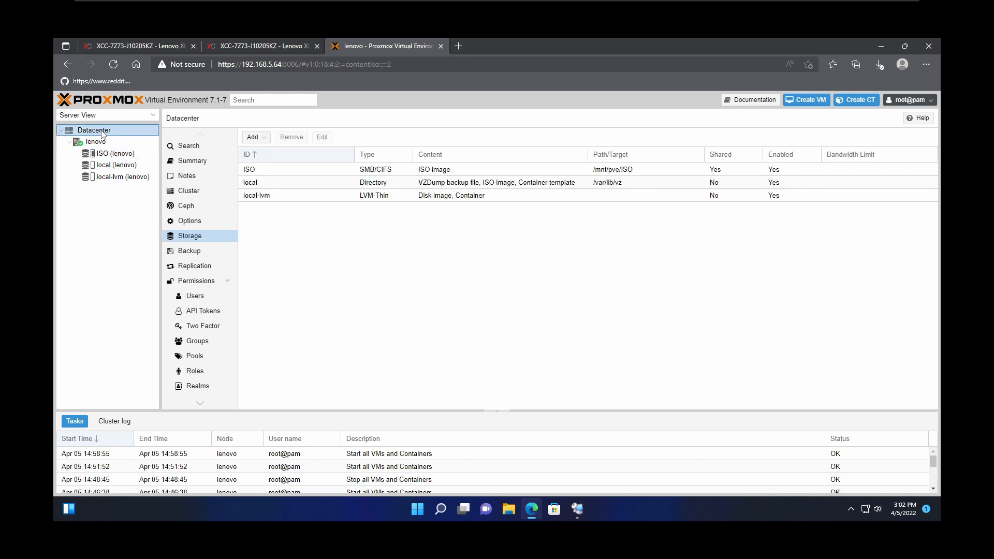
# Begin an NFS storage with ID FS-1018 and server 192.168.5.17.
pyautogui.click(264, 139)
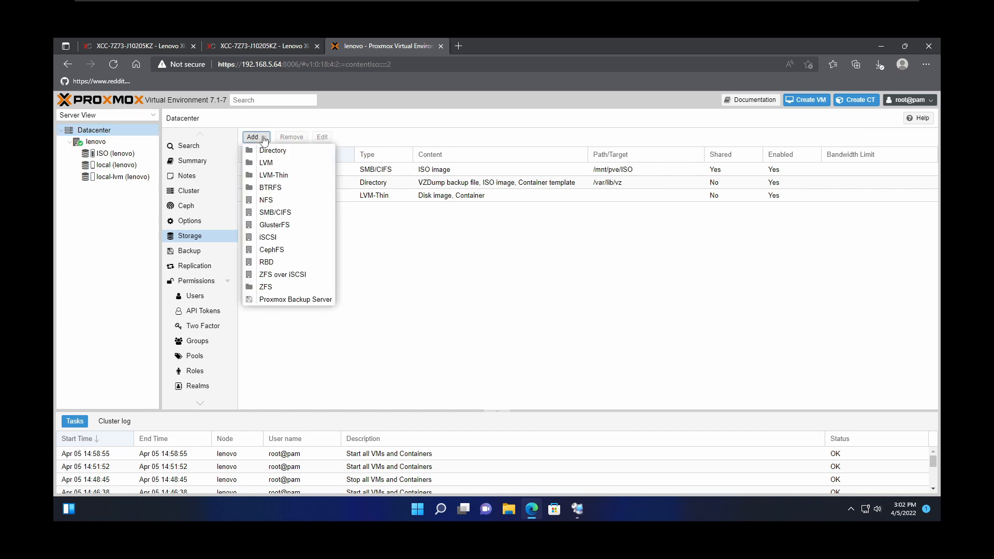
pyautogui.click(285, 203)
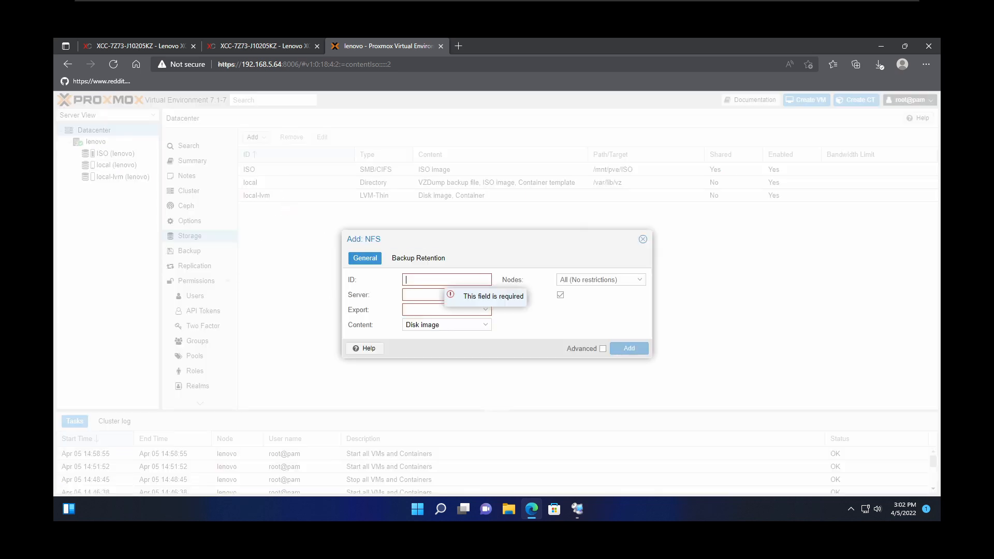
pyautogui.write('FS-1018')
pyautogui.click(433, 295)
pyautogui.write('192')
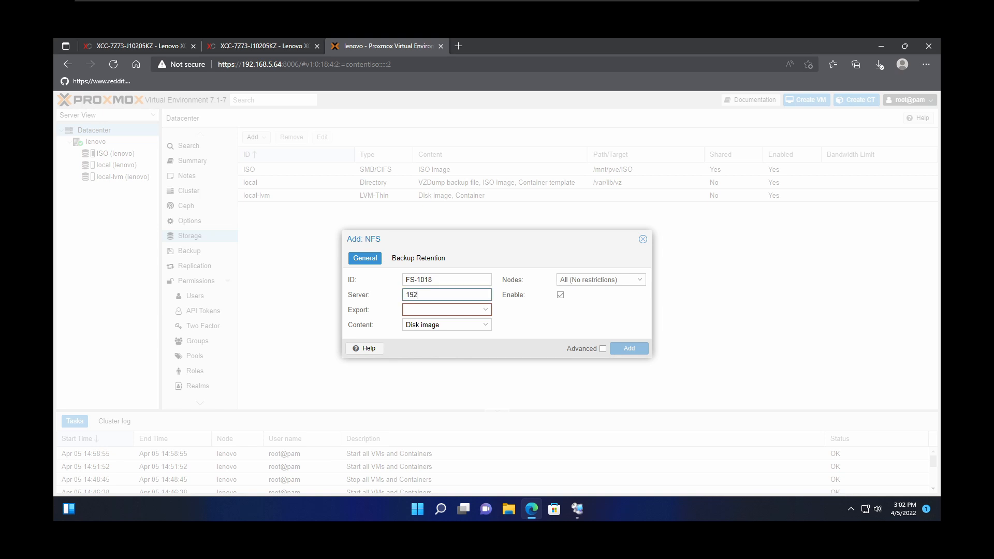
pyautogui.write('.168.5.17')
pyautogui.press('Tab')
# Choose export /volume1/nfs-001, add VZDump backup content, try adding it and dismiss the access-denied error.
pyautogui.click(486, 310)
pyautogui.click(451, 323)
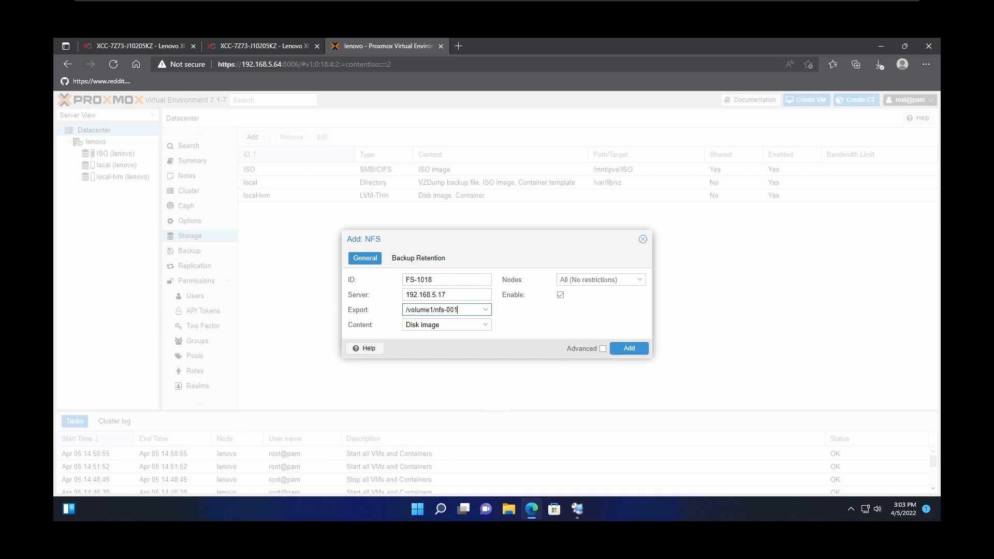
pyautogui.click(487, 327)
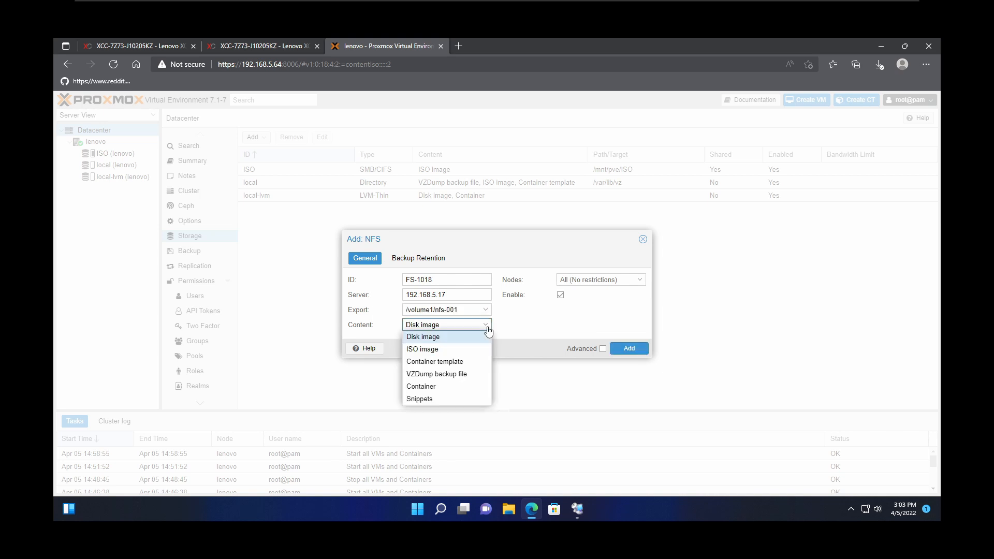
pyautogui.click(449, 378)
pyautogui.click(525, 320)
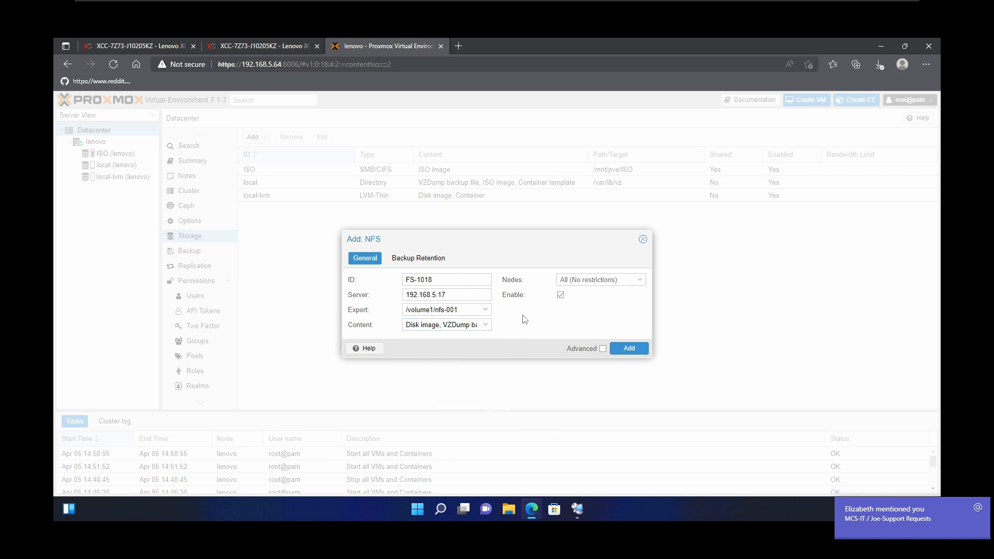
pyautogui.click(635, 349)
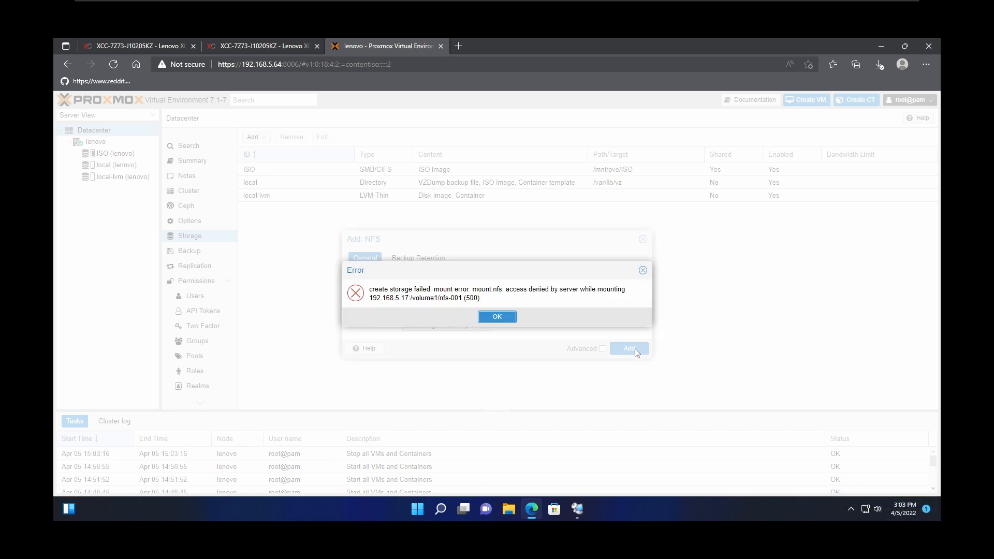
pyautogui.click(494, 318)
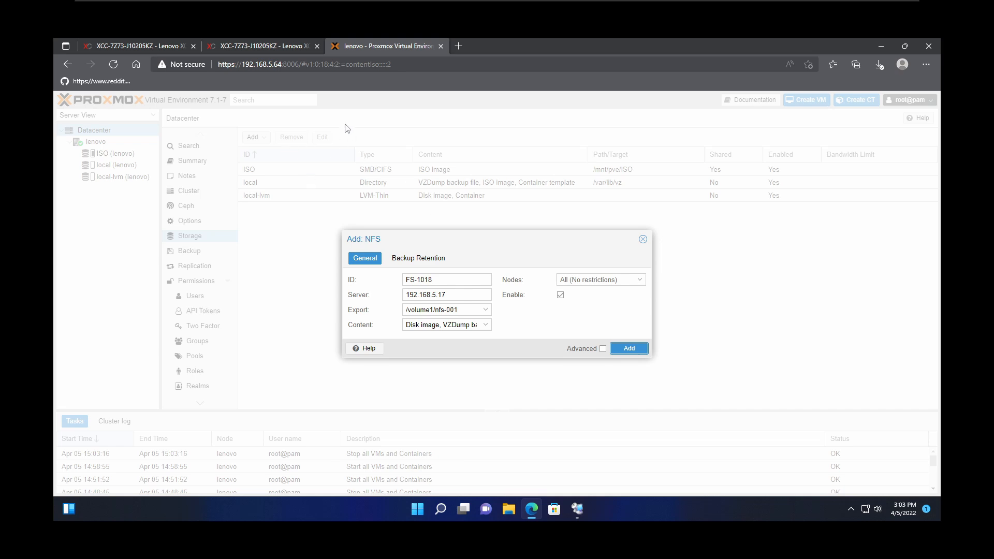
pyautogui.click(458, 46)
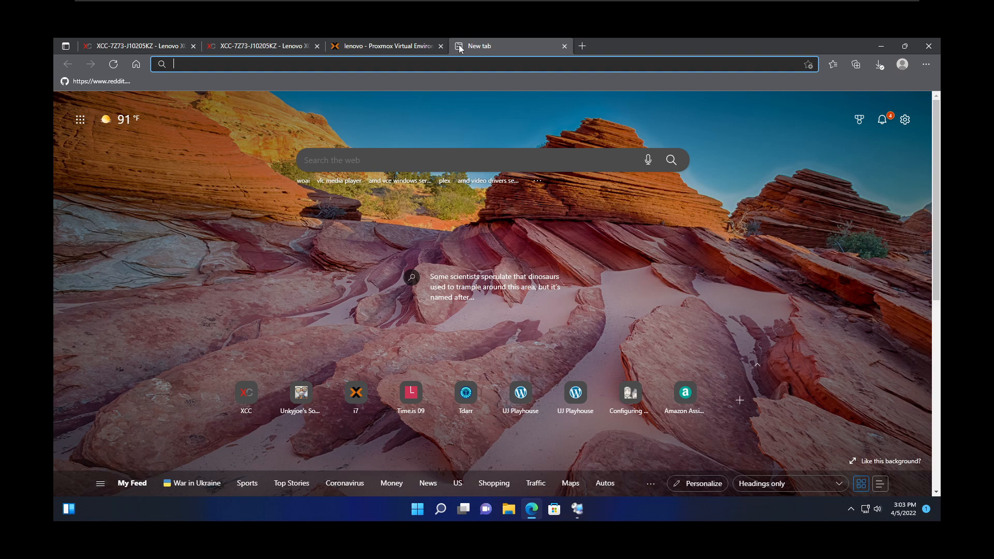
# Load the NAS page at 192.168.5.17 in the new tab, then return to the remote console tab.
pyautogui.write('192.168.5.17')
pyautogui.press('Return')
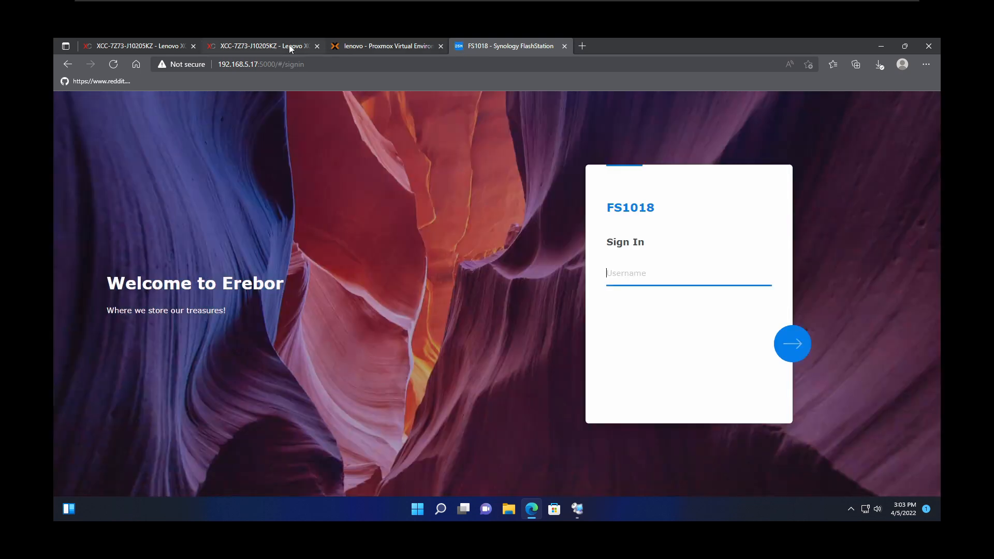
pyautogui.click(288, 46)
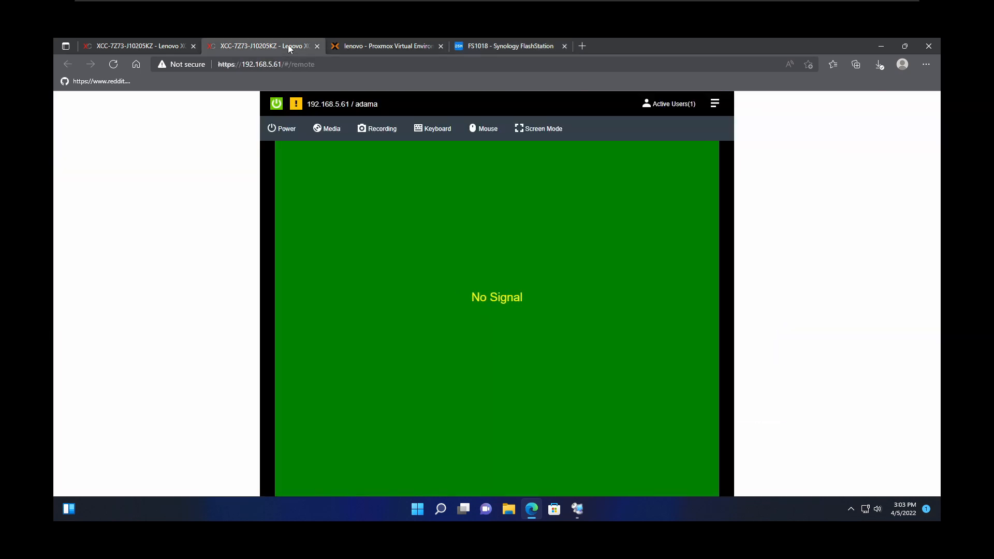
# Open the XClarity Controller Event Log and scroll through the recent power and NMI entries.
pyautogui.click(496, 46)
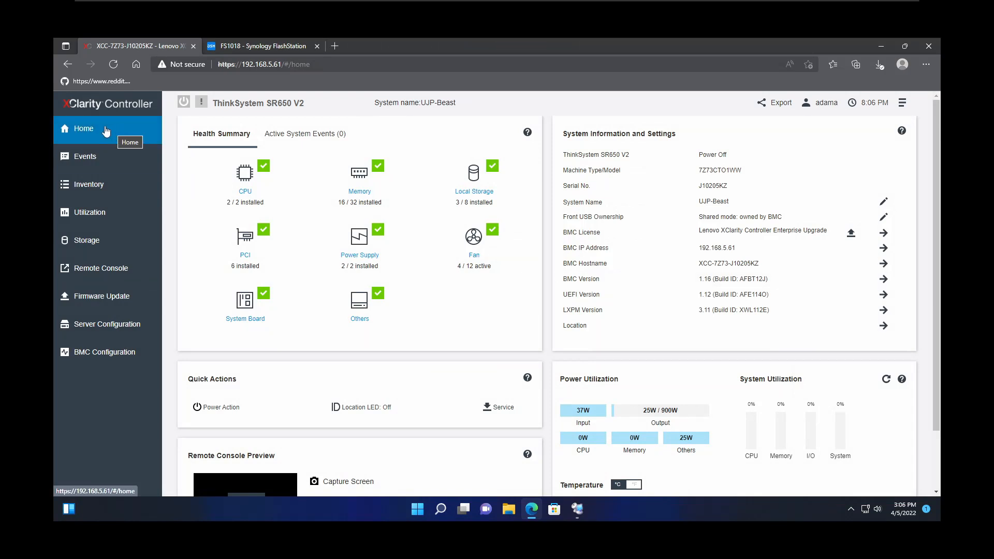
pyautogui.click(112, 159)
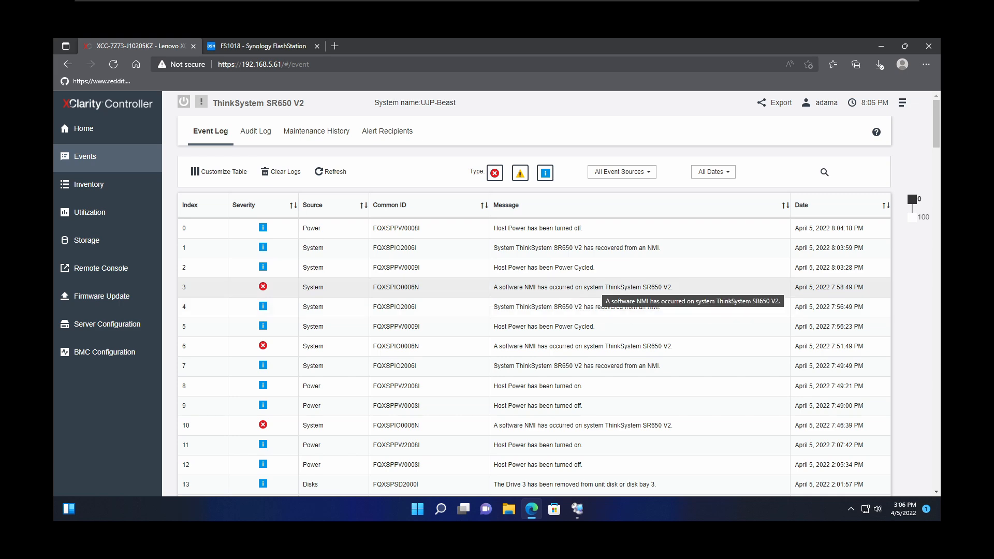
pyautogui.scroll(-10, 600, 291)
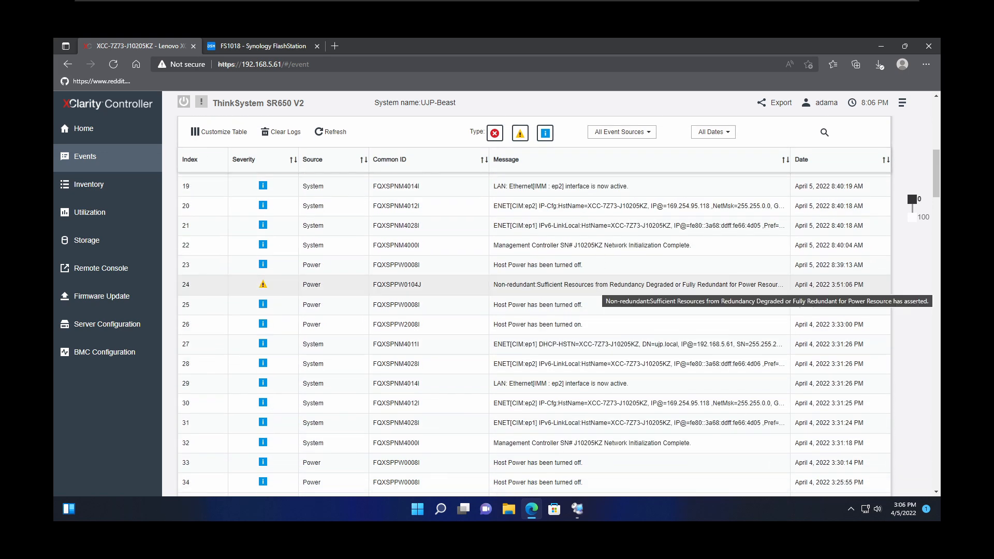
pyautogui.scroll(8, 551, 320)
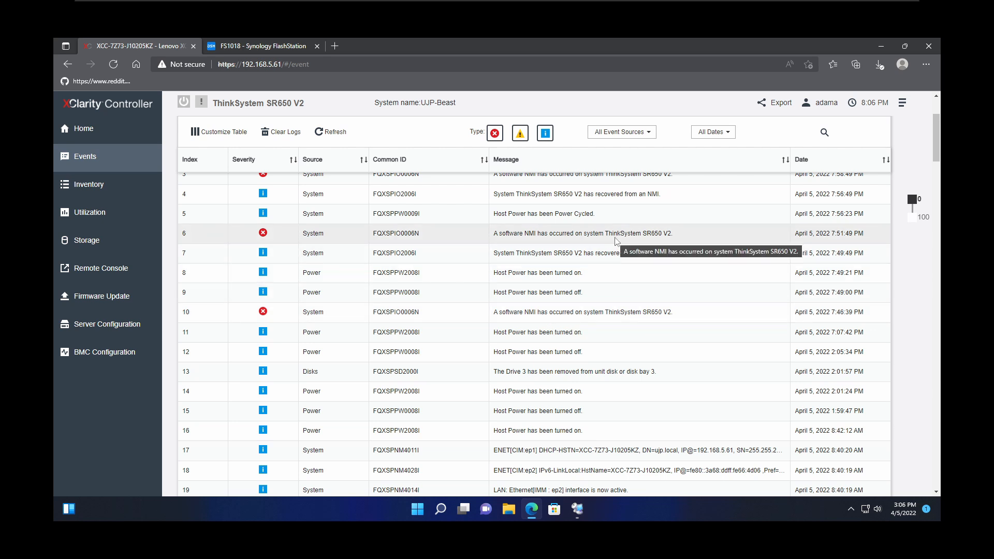
pyautogui.scroll(2, 617, 239)
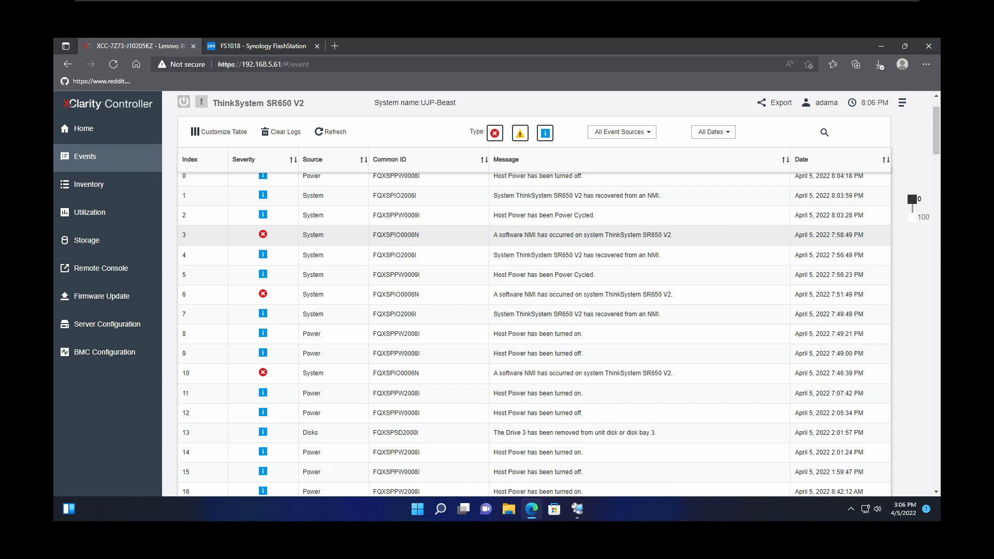
pyautogui.scroll(1, 616, 241)
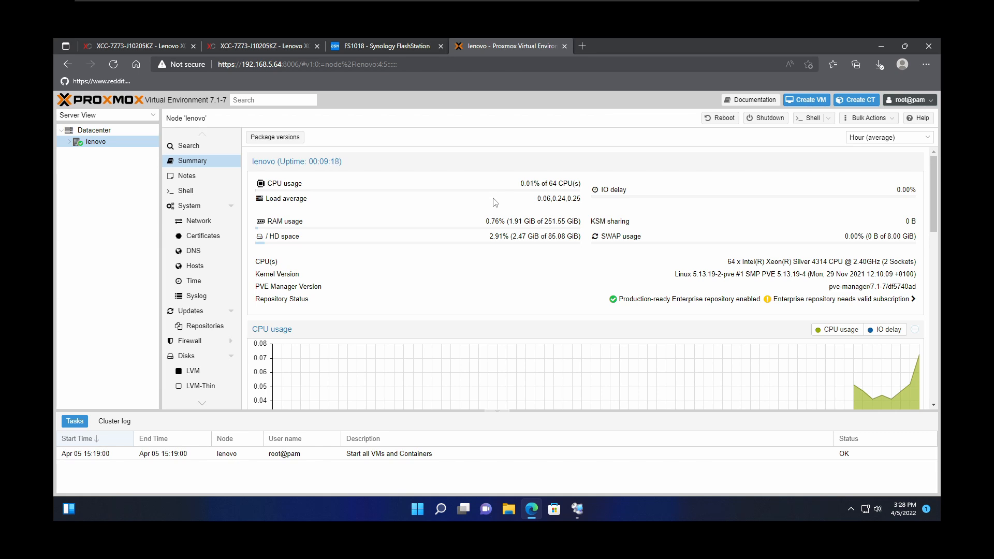
# From the Datacenter storage list, start an SMB/CIFS storage with ID iso on 192.168.5.3 and enter the NAS credentials.
pyautogui.click(109, 130)
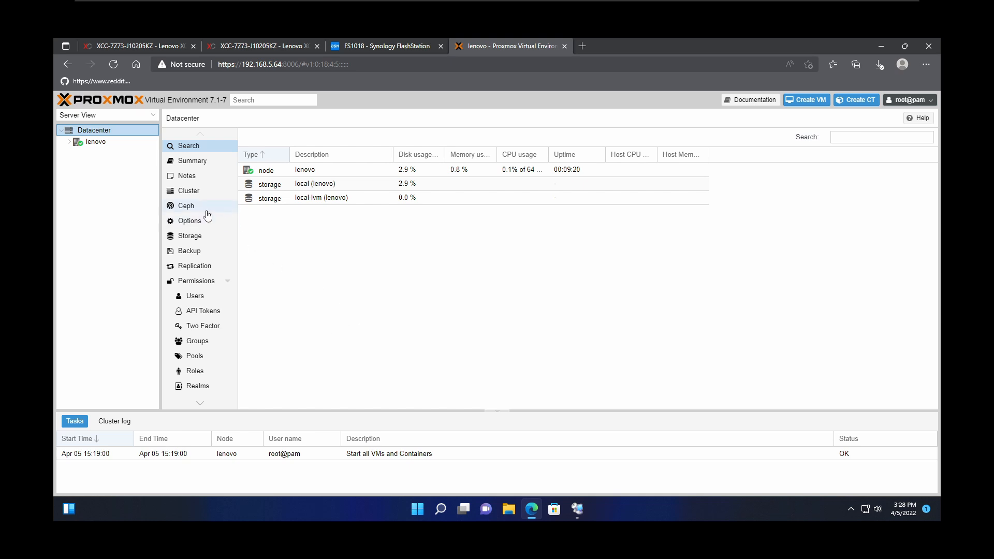
pyautogui.click(192, 236)
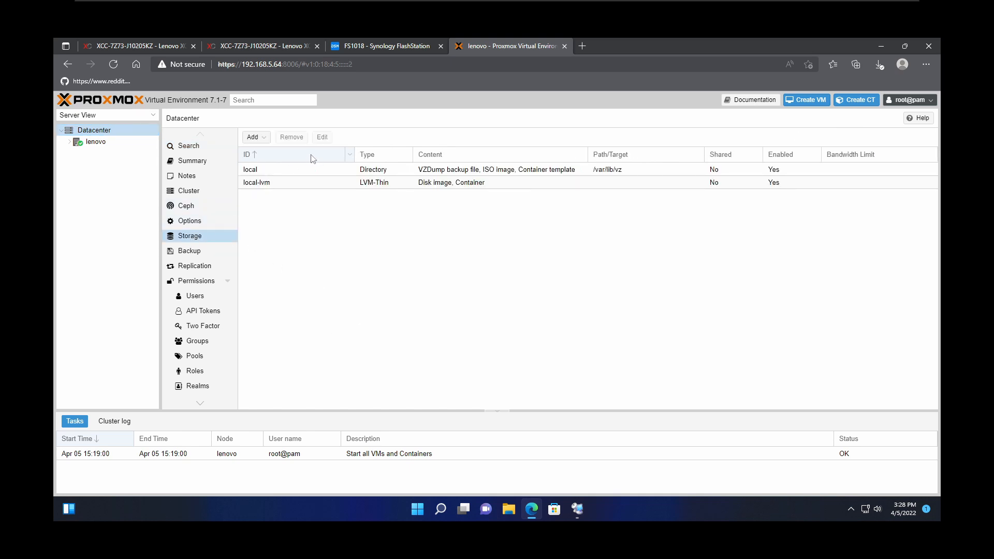
pyautogui.click(253, 137)
pyautogui.click(288, 214)
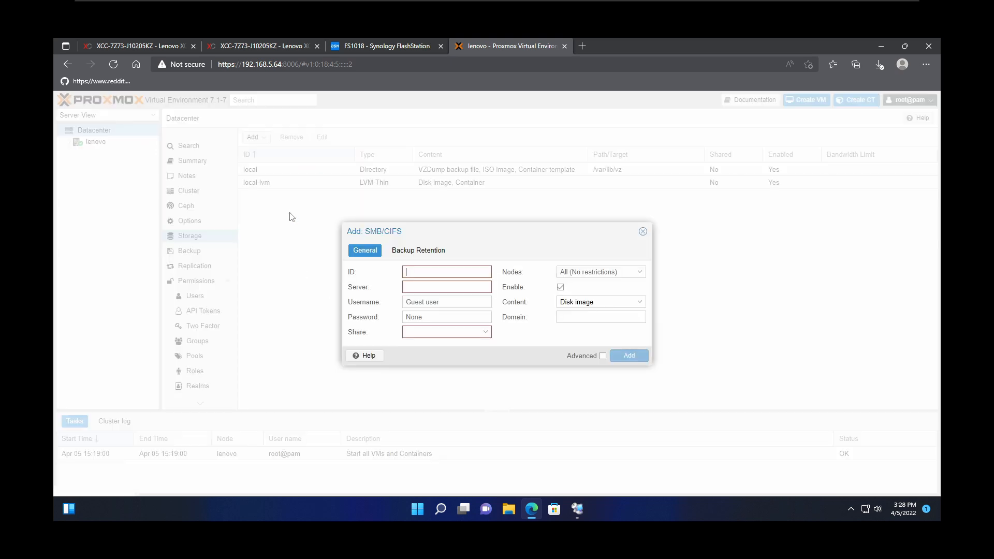
pyautogui.write('iso')
pyautogui.click(407, 287)
pyautogui.write('192.16')
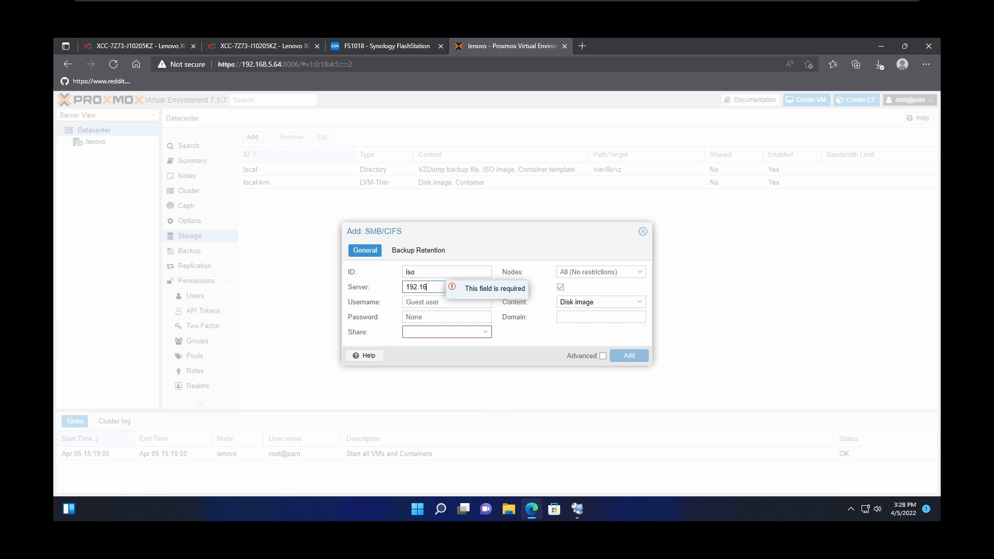
pyautogui.write('8.5.3')
pyautogui.press('Tab')
pyautogui.write('ad')
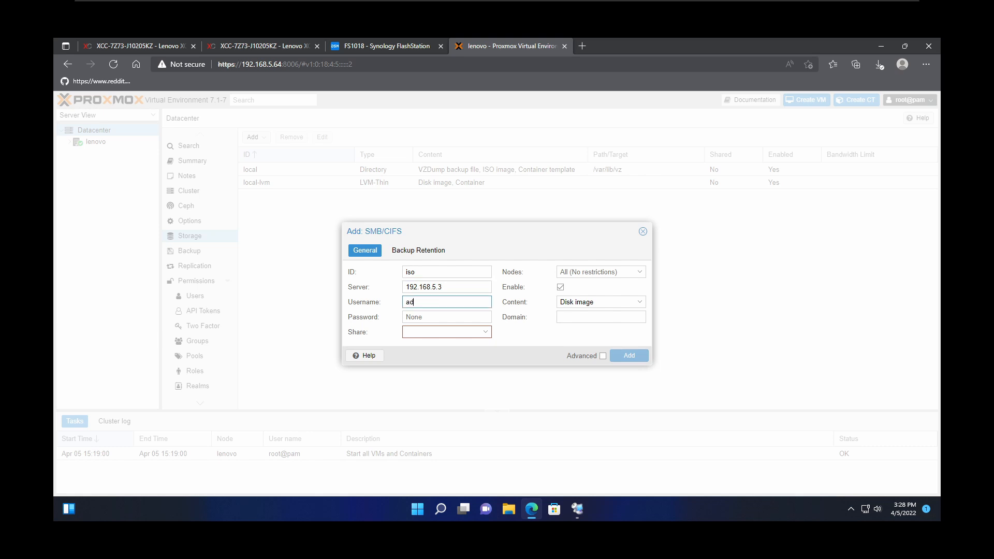
pyautogui.write('ama')
pyautogui.press('Tab')
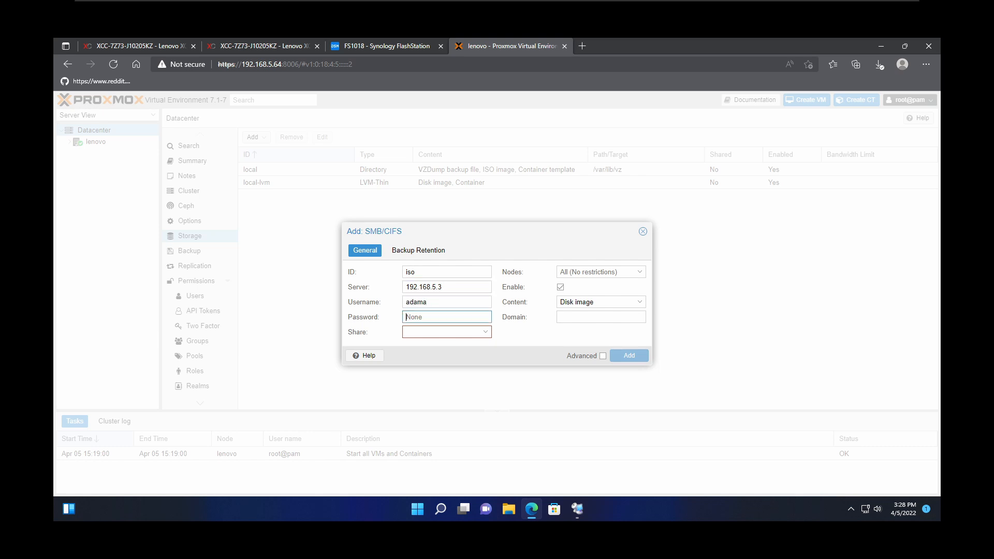
pyautogui.write('••')
# Choose the iso share, restrict content to ISO image only, and add the storage.
pyautogui.click(484, 337)
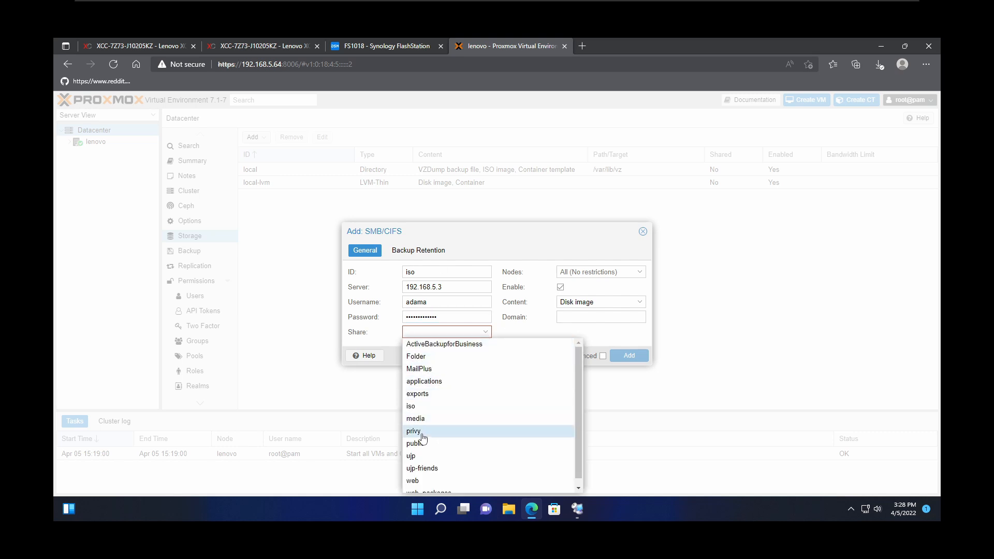
pyautogui.click(427, 408)
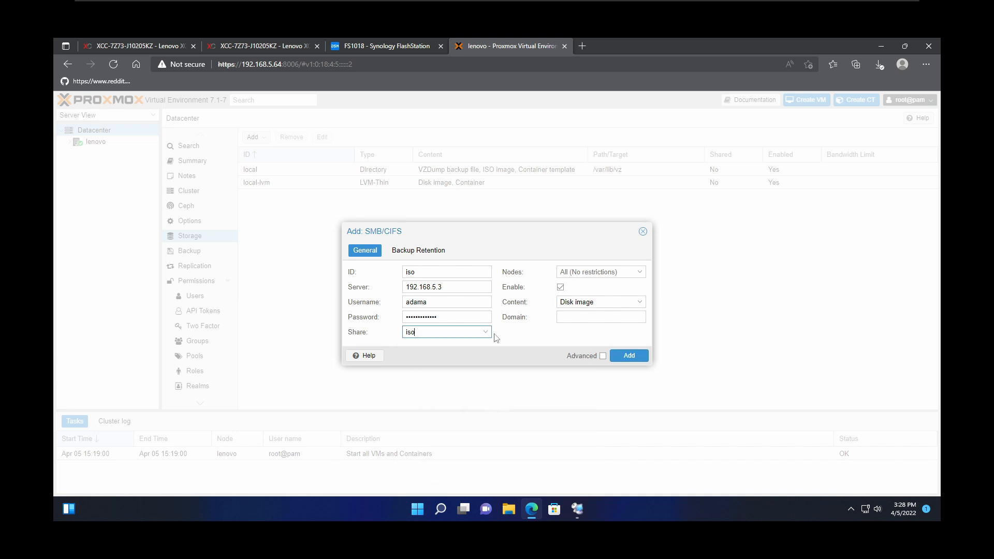
pyautogui.click(640, 304)
pyautogui.click(590, 327)
pyautogui.click(590, 314)
pyautogui.click(612, 286)
pyautogui.click(630, 358)
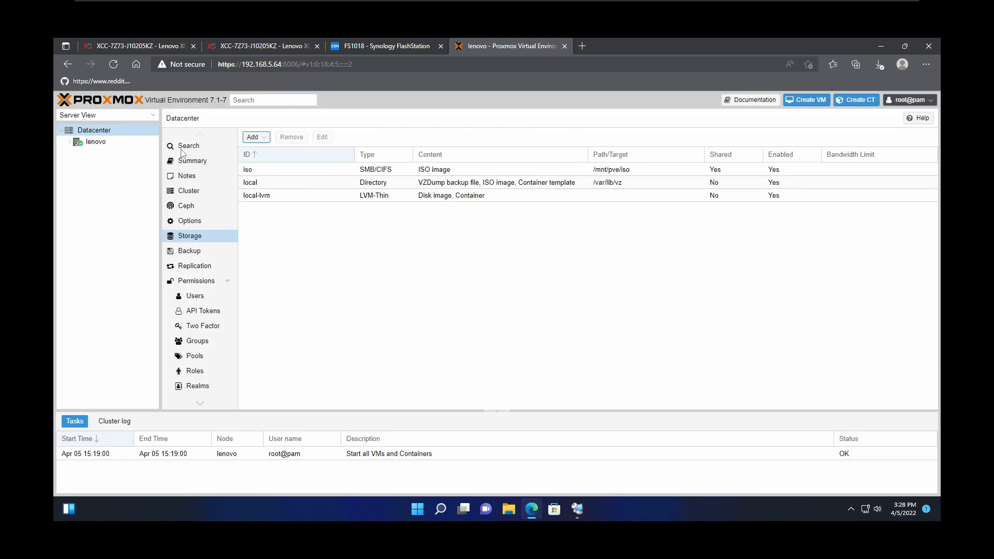
# Sign in to DSM on the FS1018 NAS with the account username and password.
pyautogui.click(401, 47)
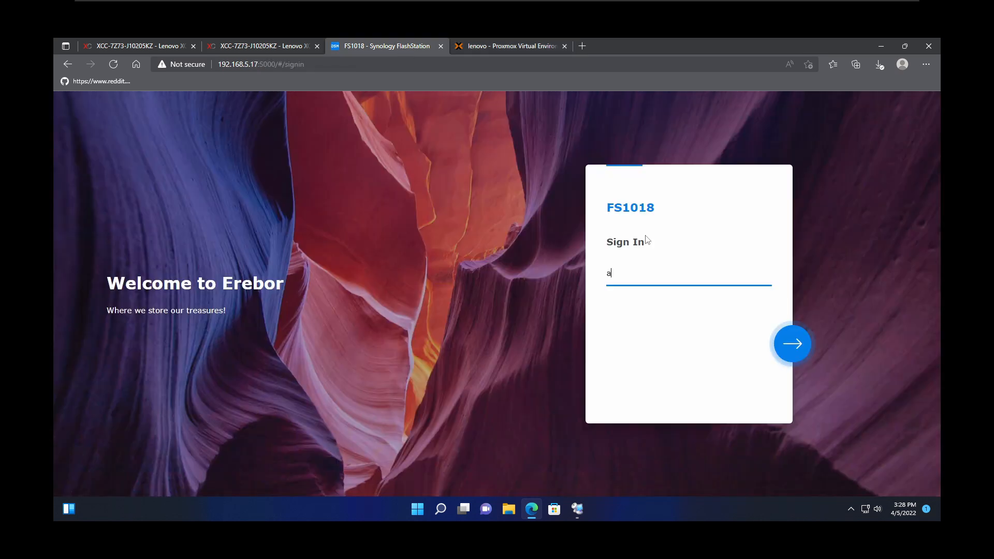
pyautogui.write('dama')
pyautogui.click(800, 347)
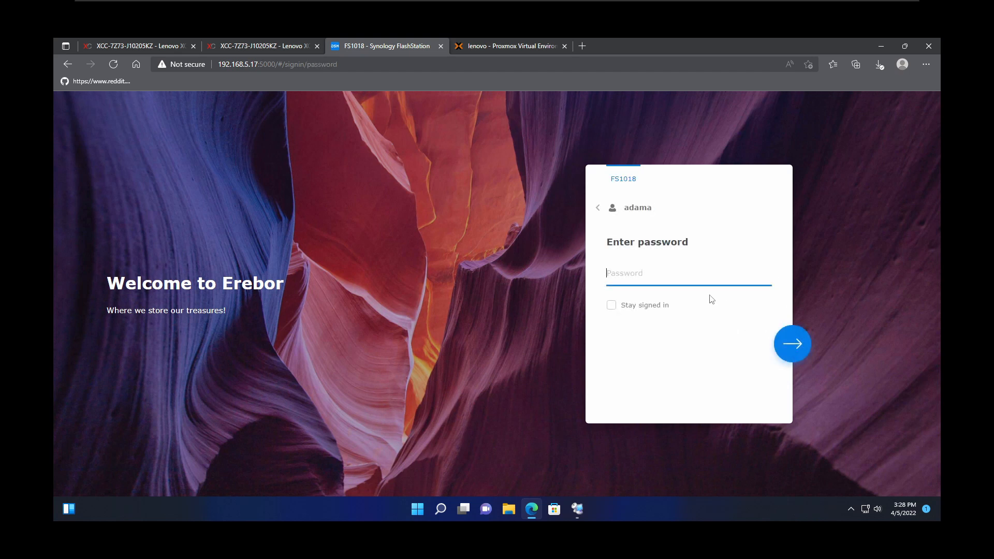
pyautogui.write('•••••••••••••')
pyautogui.press('Return')
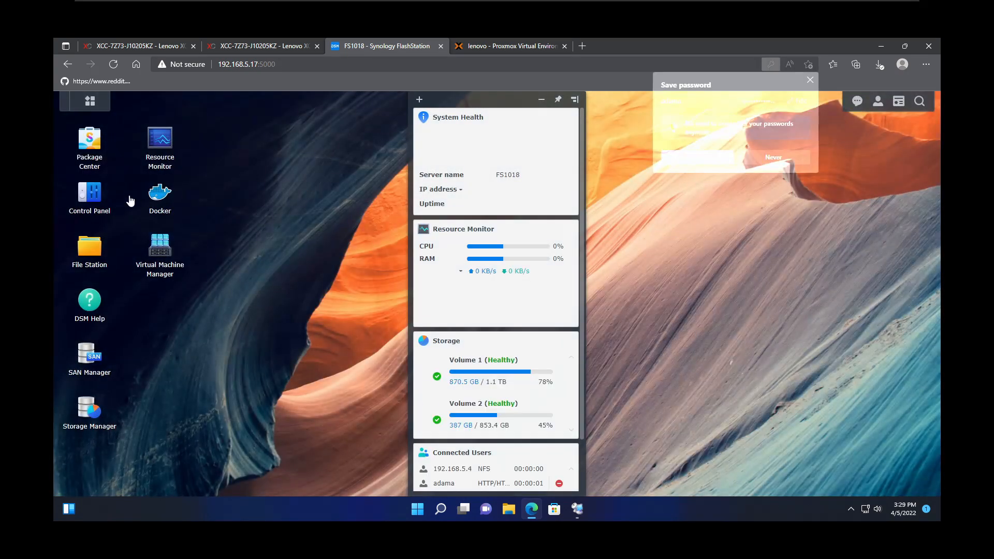
# In Control Panel, open the nfs-001 shared folder's NFS Permissions.
pyautogui.click(91, 199)
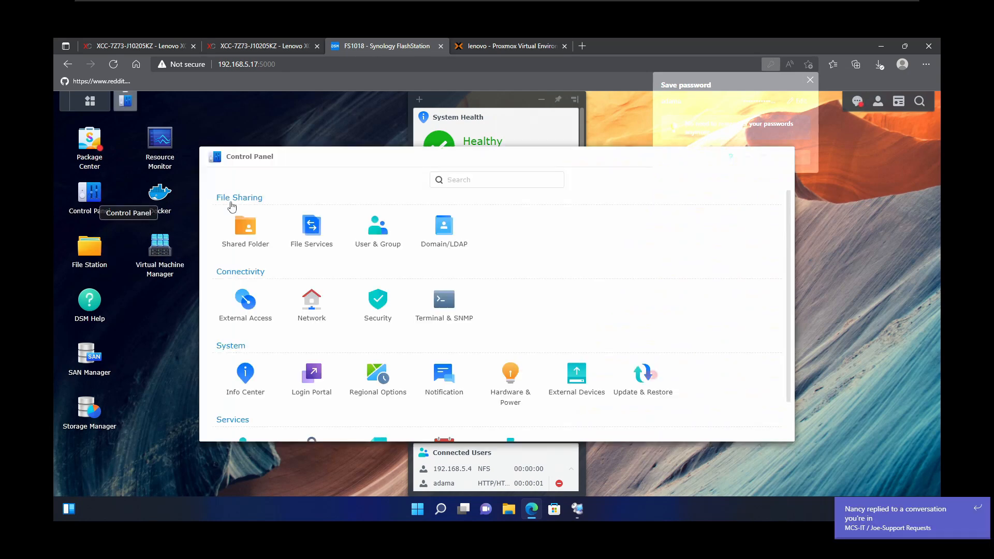
pyautogui.click(252, 224)
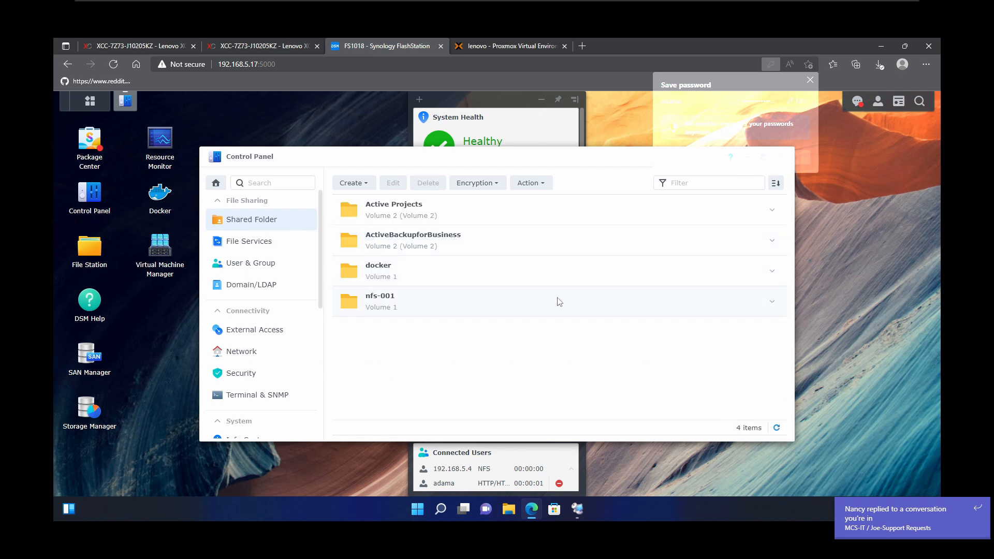
pyautogui.click(408, 305)
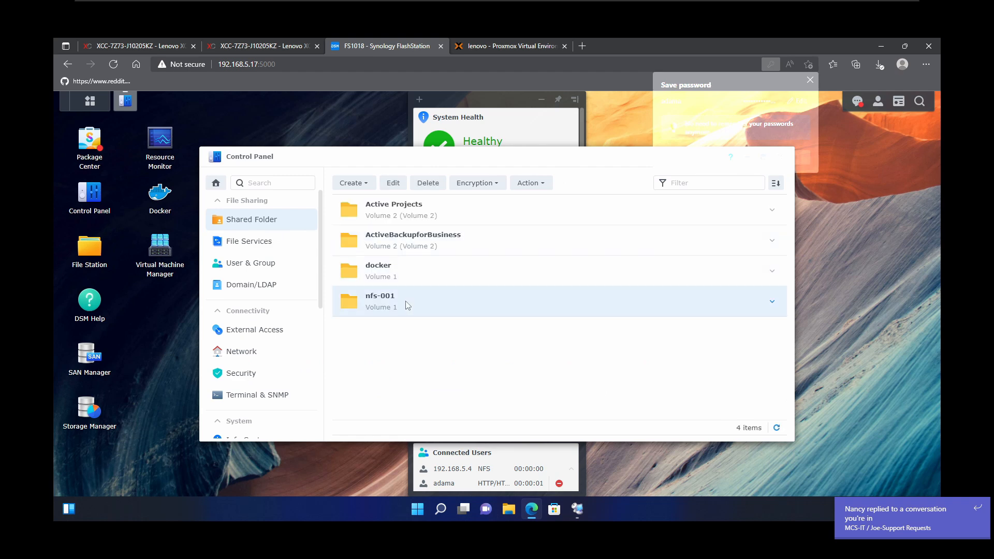
pyautogui.click(393, 183)
pyautogui.click(453, 179)
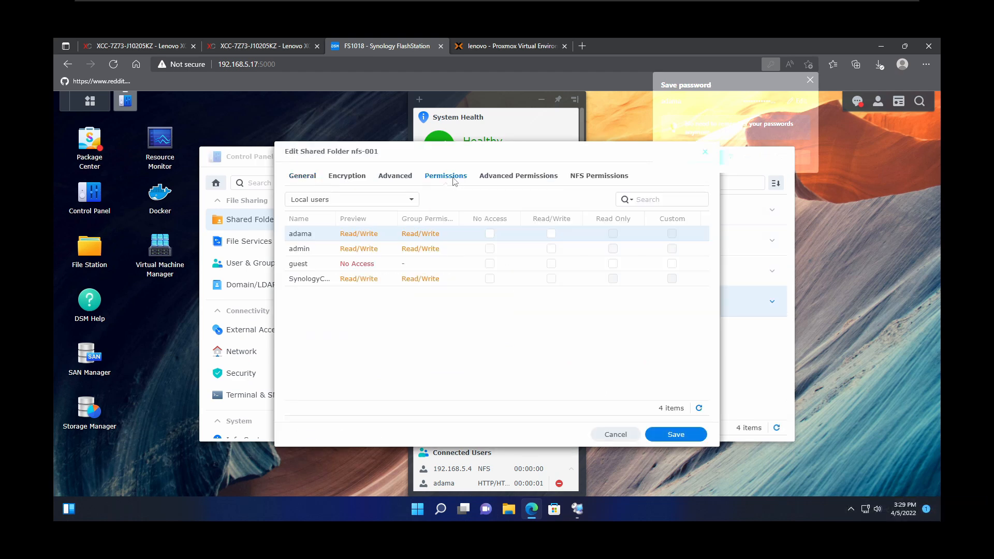
pyautogui.click(585, 181)
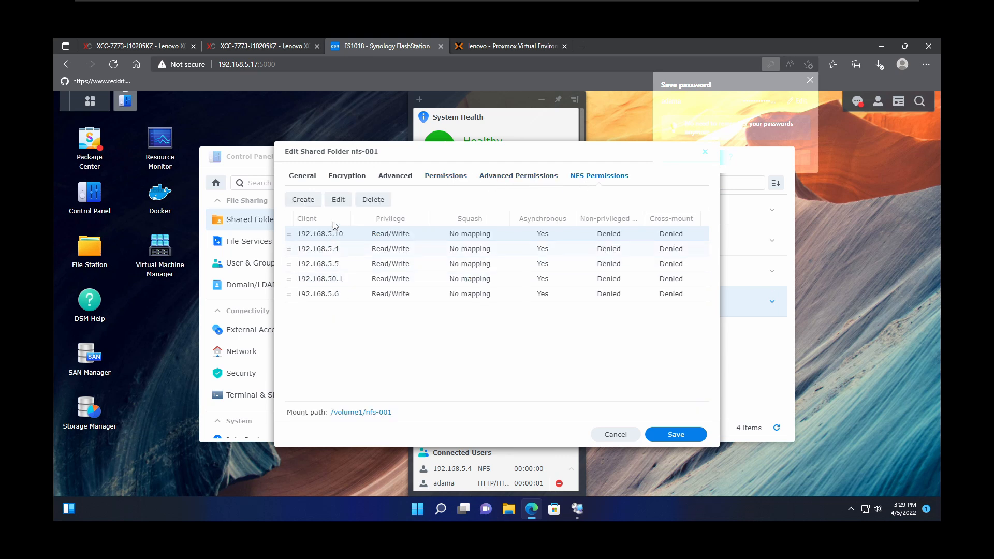
# Create an NFS rule for 192.168.5.64, save the folder, and return to Proxmox VE.
pyautogui.click(304, 200)
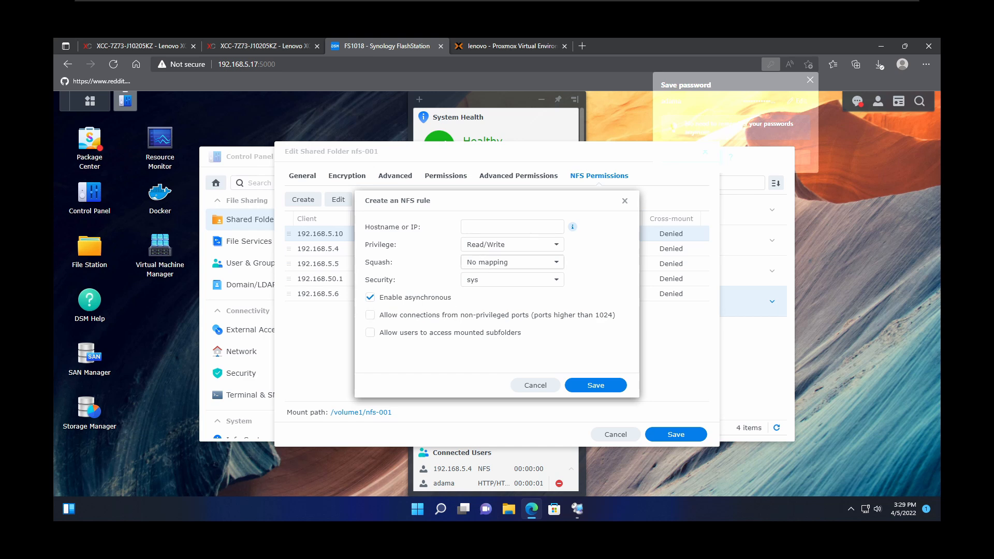
pyautogui.write('192.168.5.64')
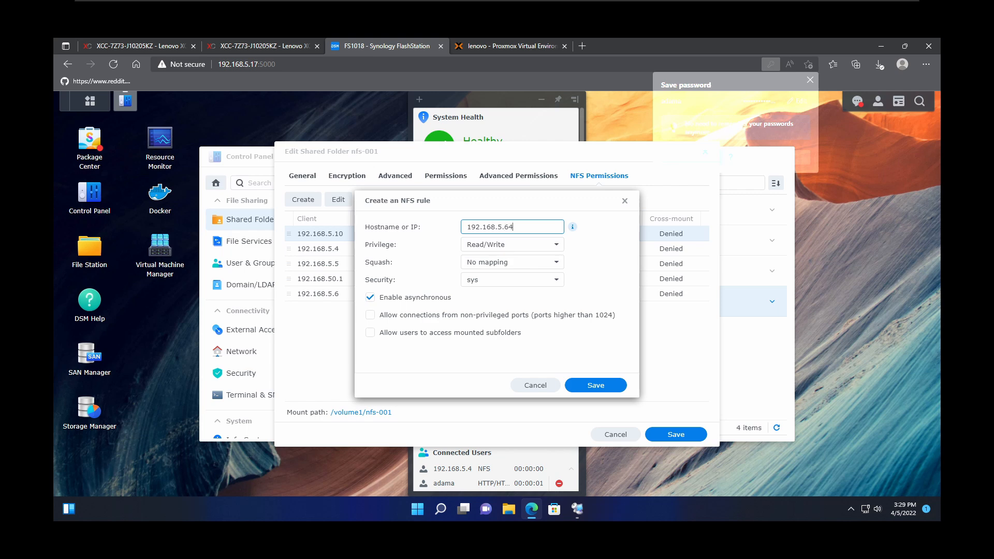
pyautogui.click(598, 386)
pyautogui.click(665, 431)
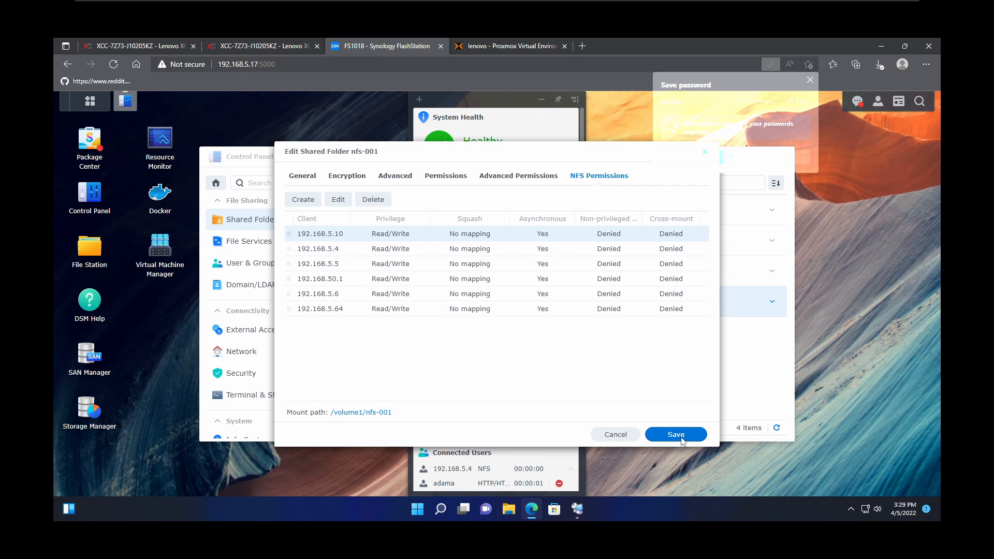
pyautogui.click(778, 156)
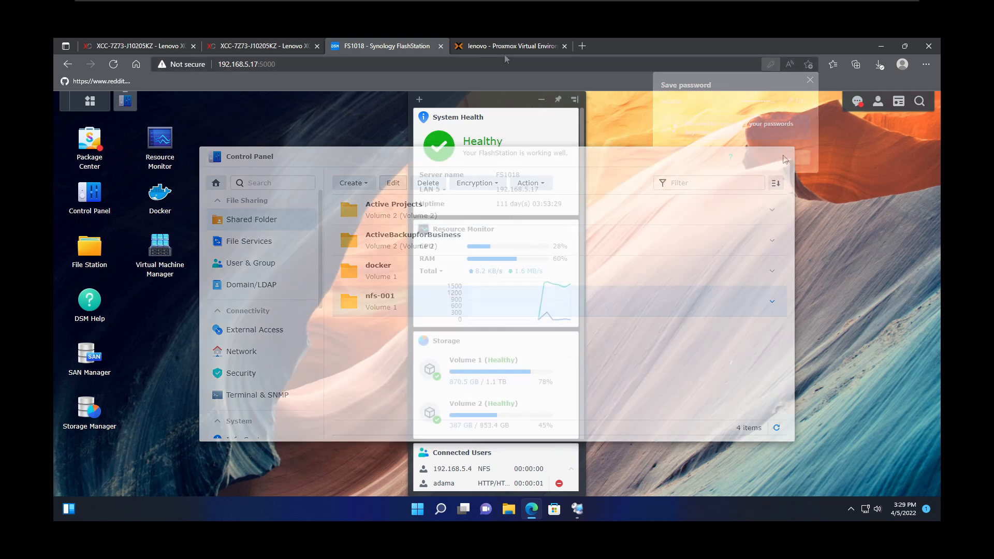
pyautogui.click(505, 51)
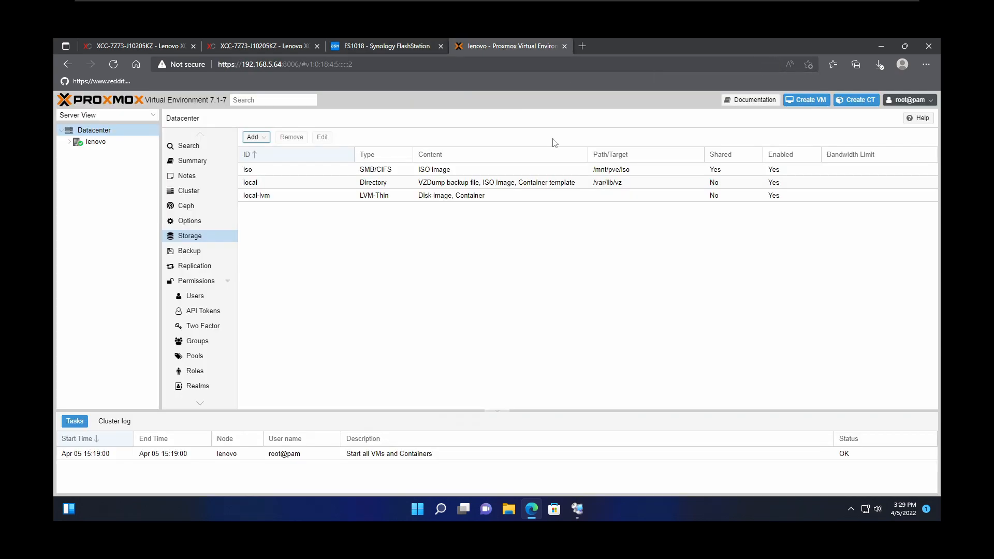
# Start a new NFS storage with ID FS-1018 on server 192.168.5.17.
pyautogui.click(254, 137)
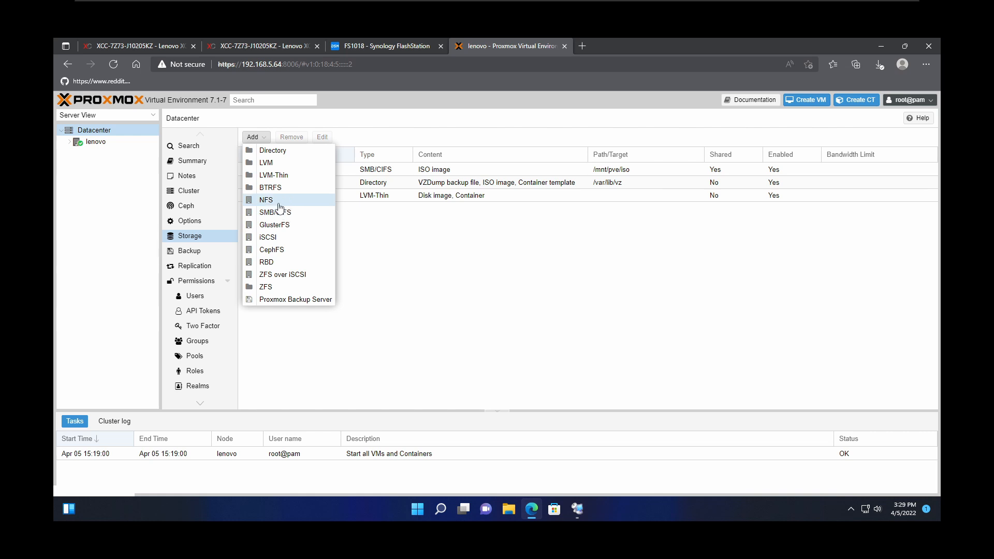
pyautogui.click(279, 204)
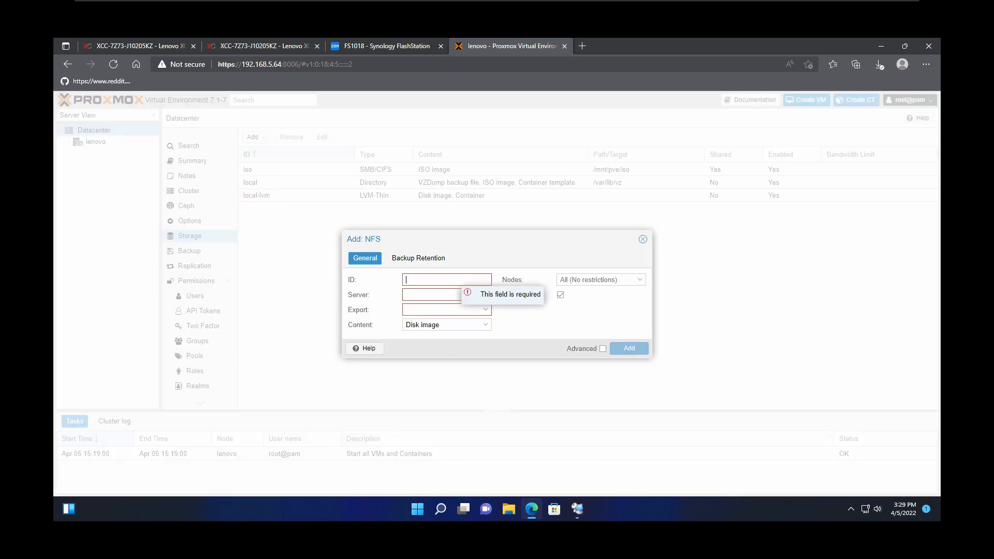
pyautogui.write('FS-1018')
pyautogui.press('Tab')
pyautogui.write('1')
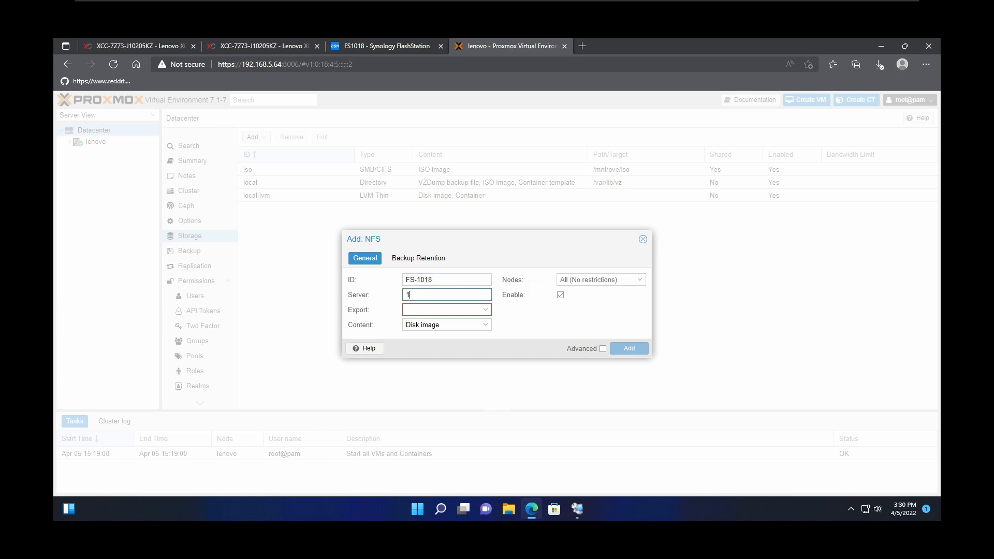
pyautogui.write('92.168.5.17')
# Choose export /volume1/nfs-001, allow disk images and VZDump backups, and create the storage.
pyautogui.click(485, 310)
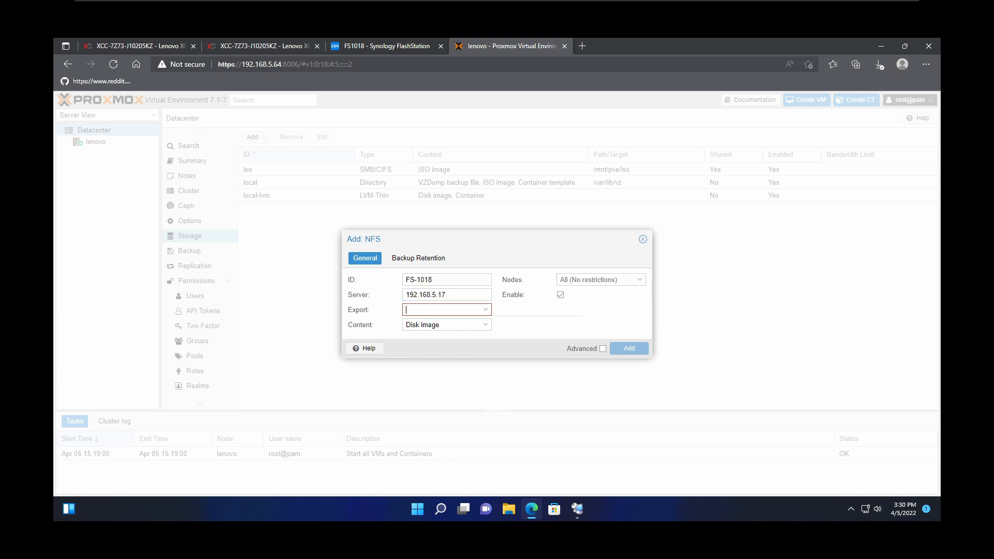
pyautogui.click(490, 313)
pyautogui.click(458, 325)
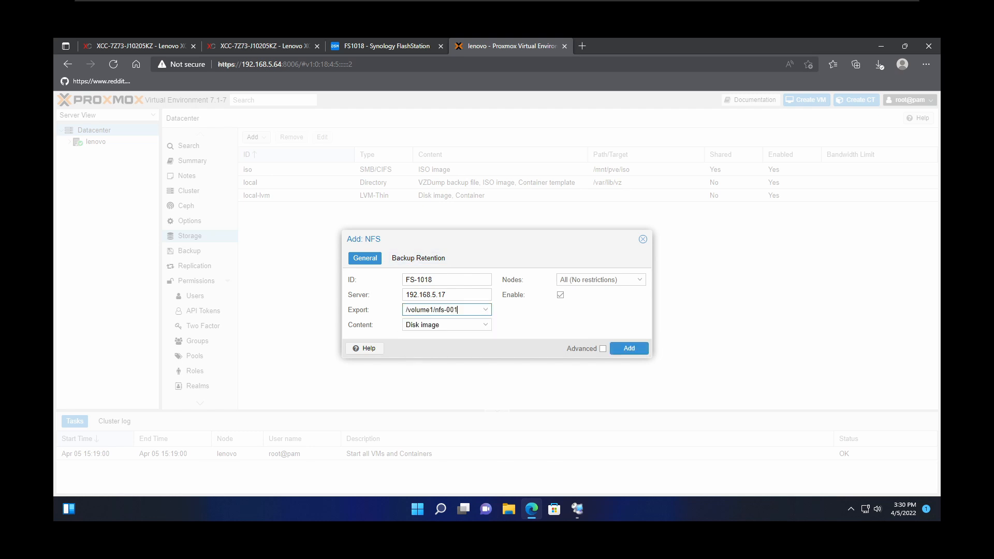
pyautogui.click(486, 326)
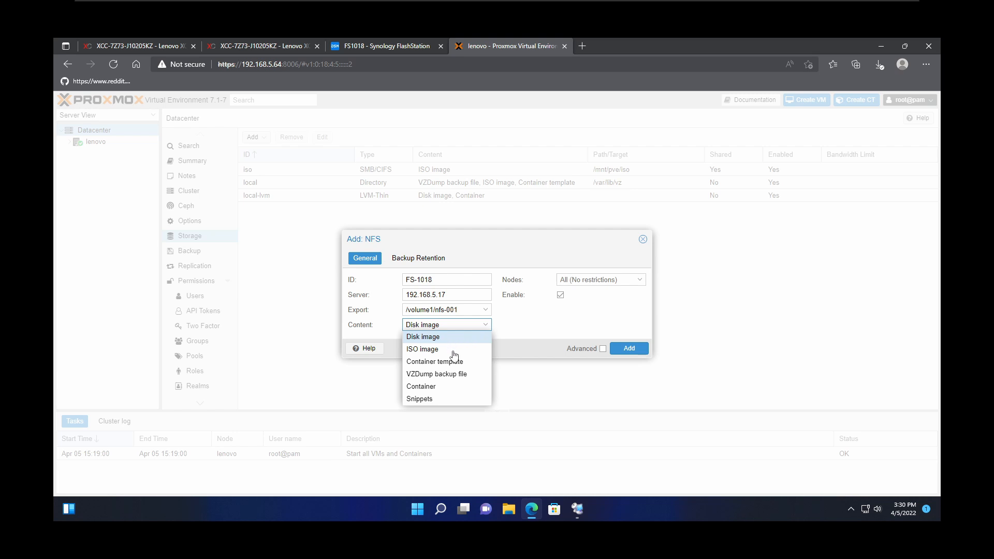
pyautogui.click(440, 376)
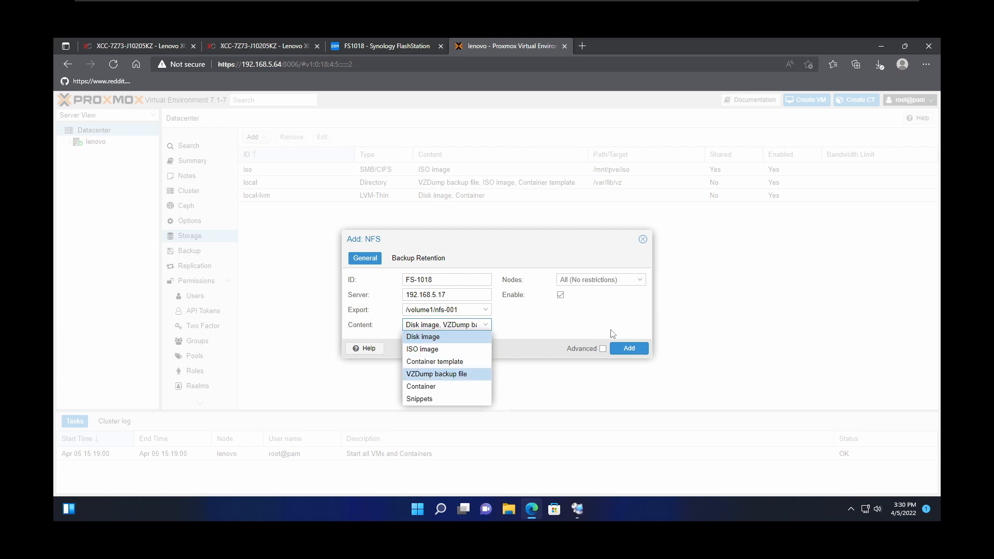
pyautogui.click(628, 348)
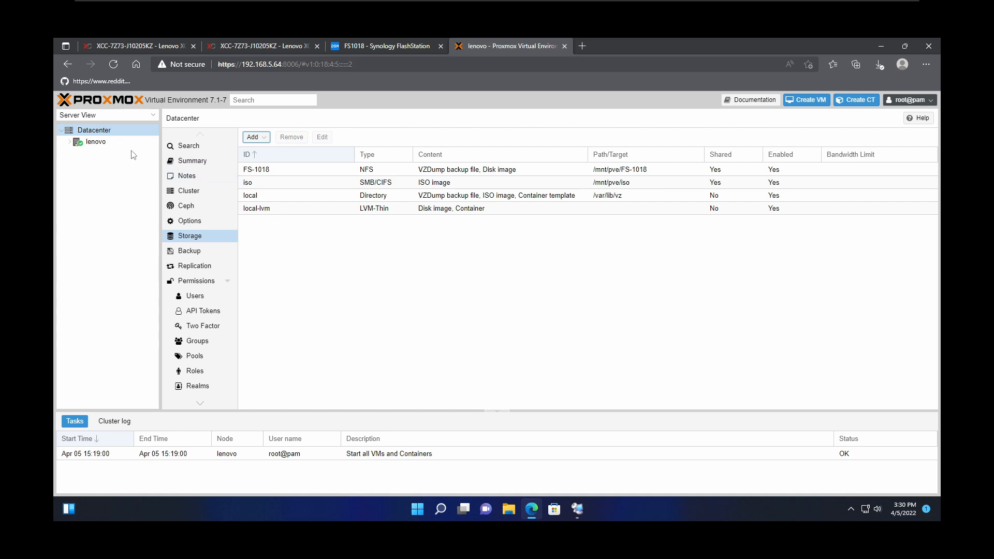
pyautogui.click(99, 143)
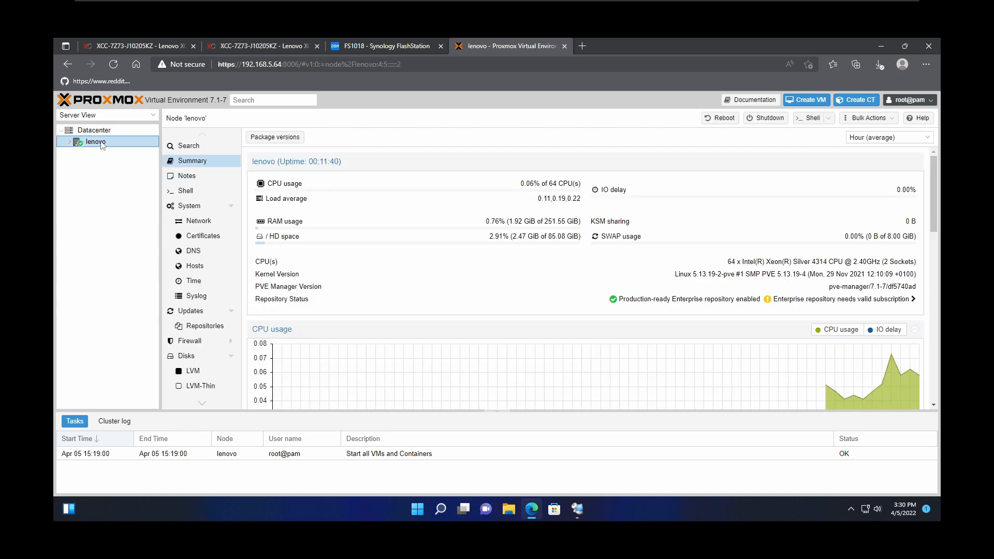
# Review the FS-1018 storage's overview, backups and VM disks under the lenovo node.
pyautogui.click(71, 145)
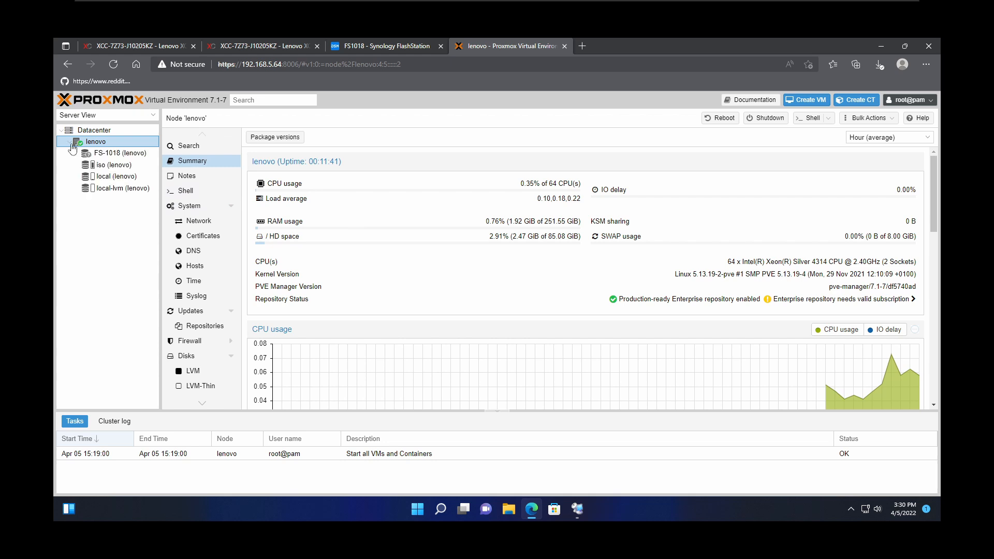
pyautogui.click(111, 154)
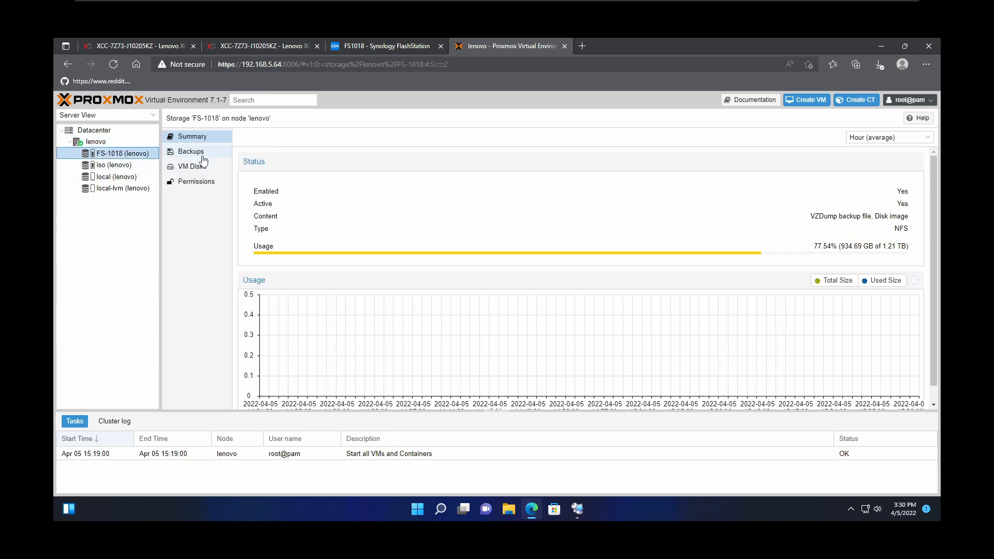
pyautogui.click(203, 155)
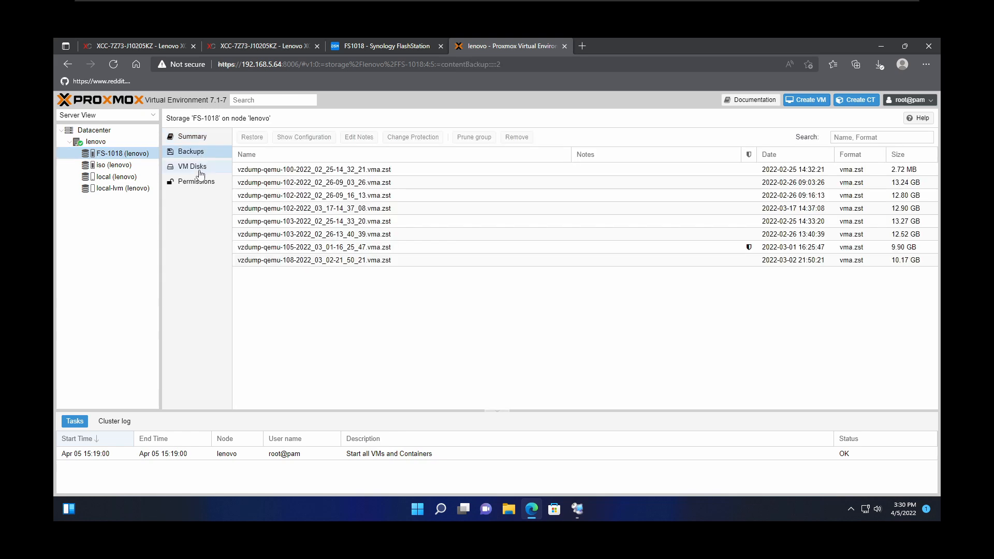
pyautogui.click(197, 170)
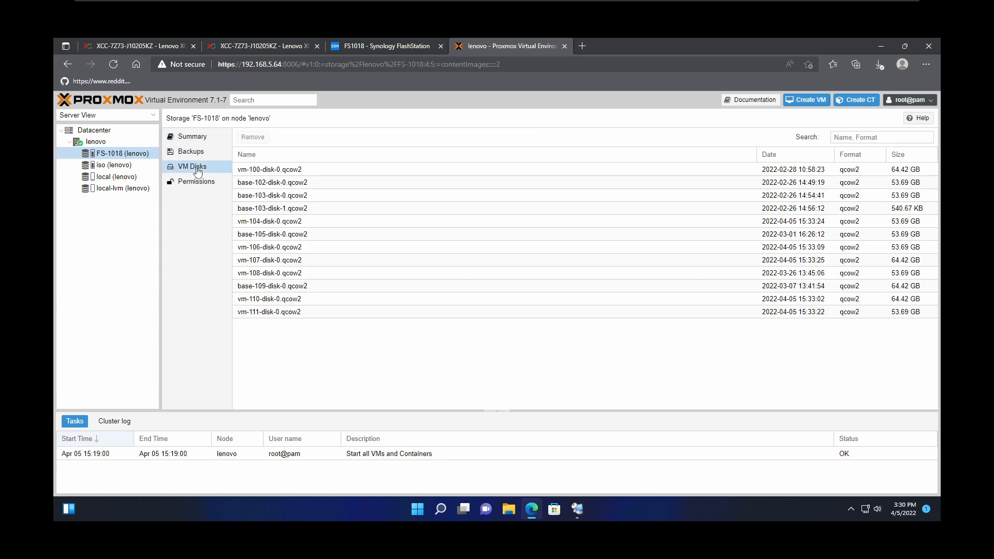
# Check the ISO images on the iso storage, then return to the lenovo node.
pyautogui.click(109, 165)
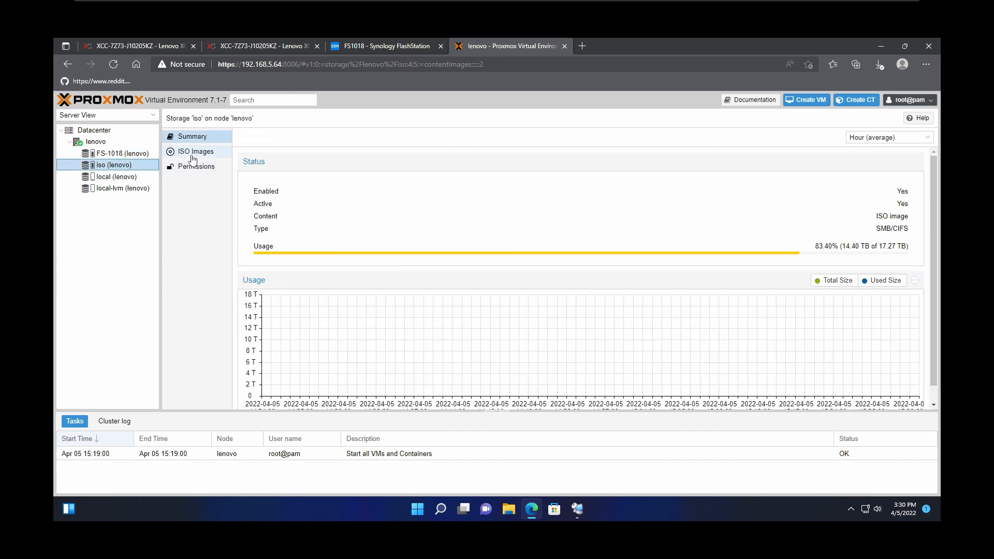
pyautogui.click(193, 155)
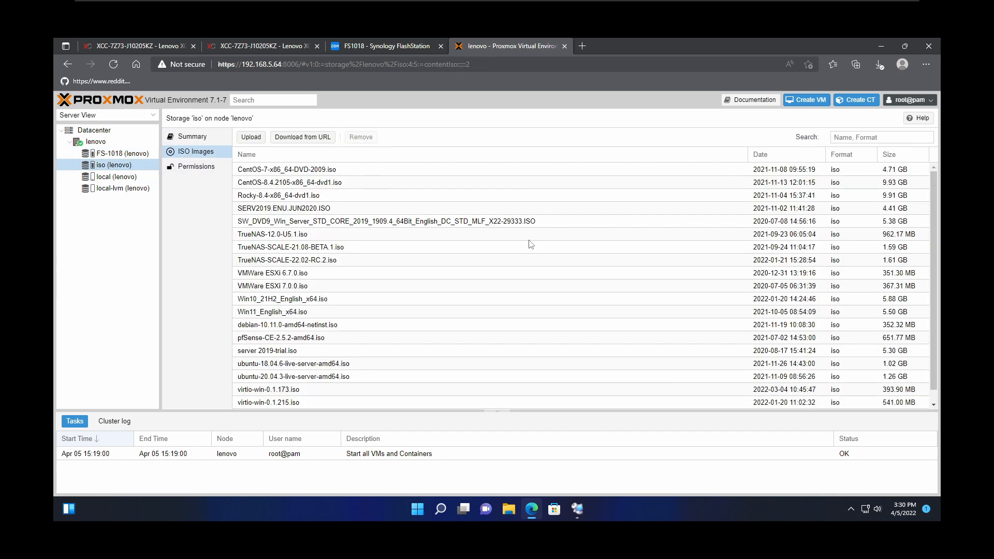
pyautogui.click(97, 141)
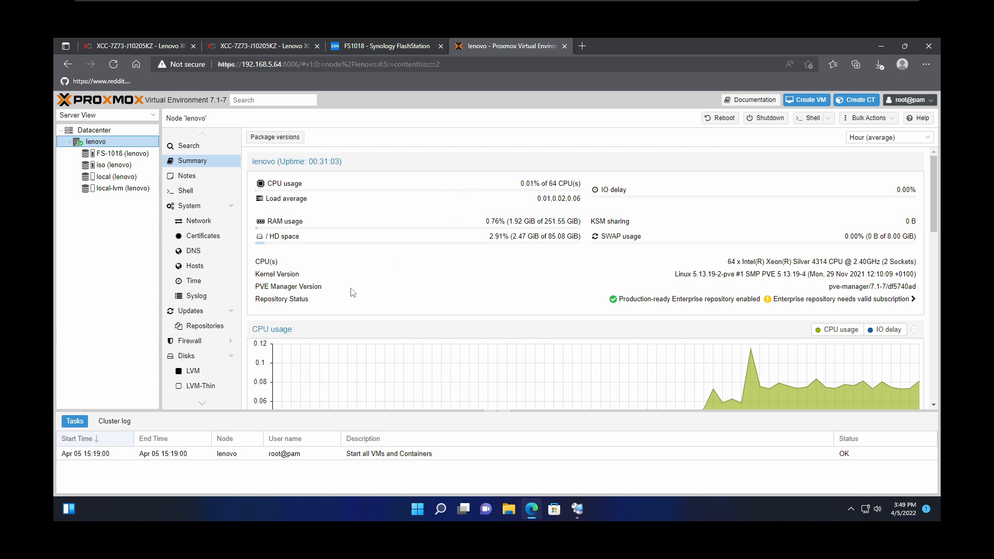
pyautogui.click(206, 313)
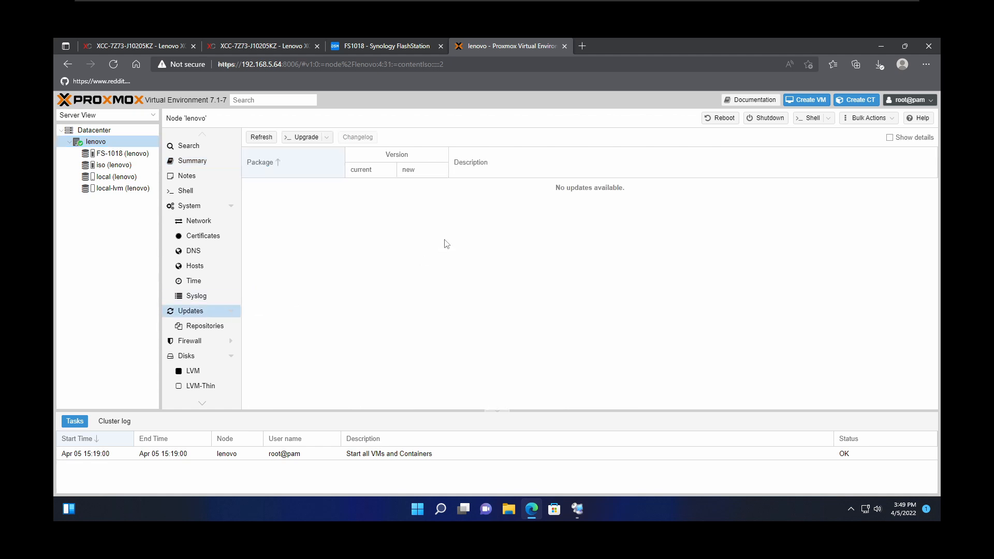
# Refresh the lenovo node's package database, dismissing the subscription notice and closing the log.
pyautogui.click(262, 138)
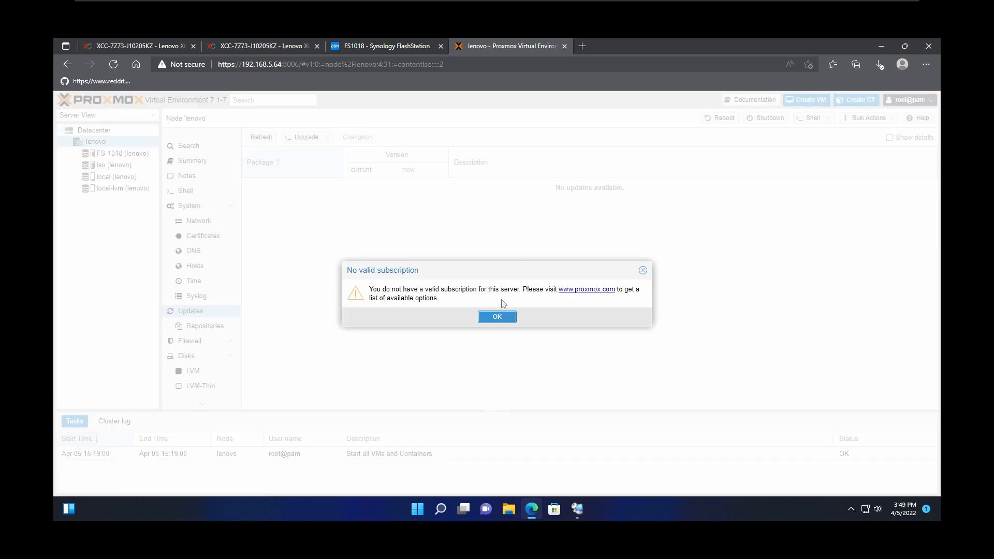
pyautogui.click(503, 317)
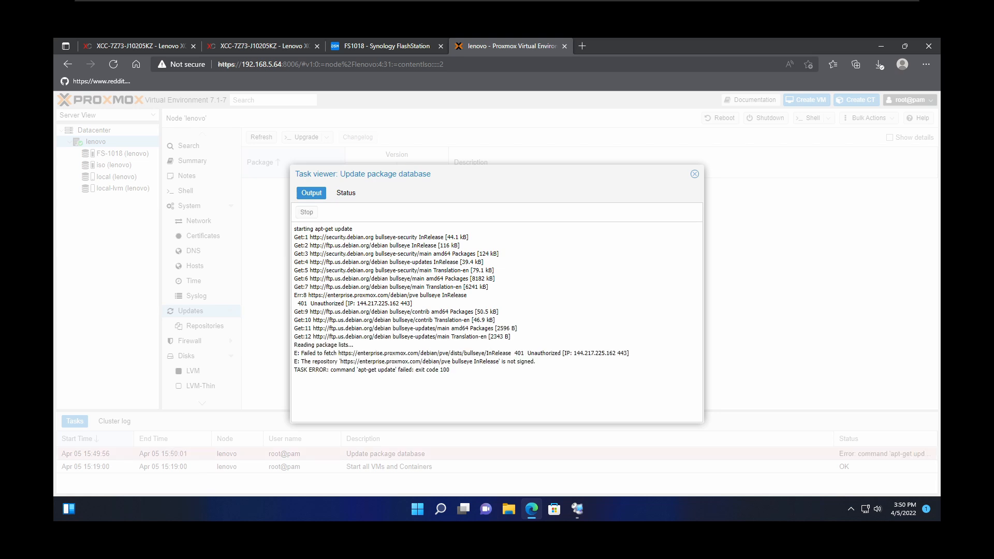
pyautogui.click(694, 174)
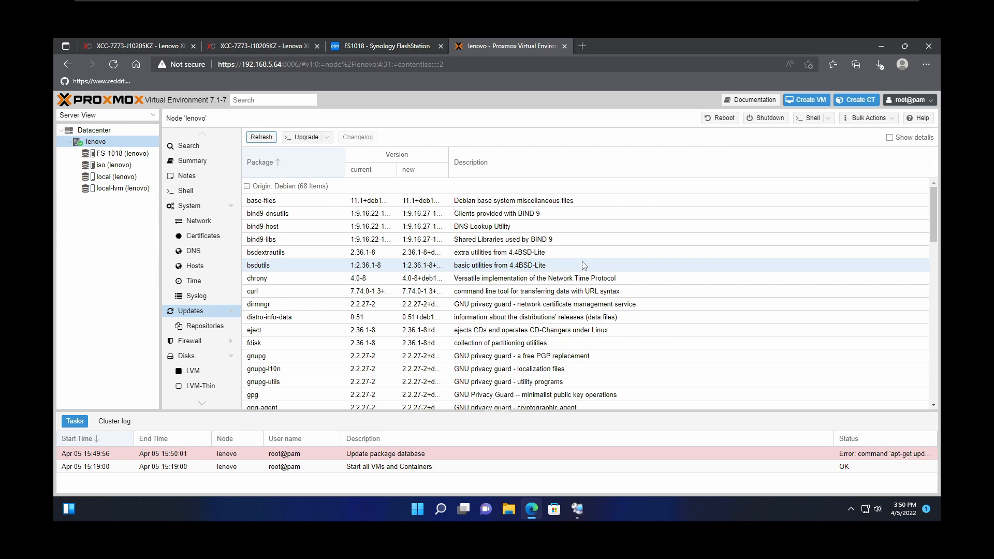
pyautogui.scroll(-1, 583, 264)
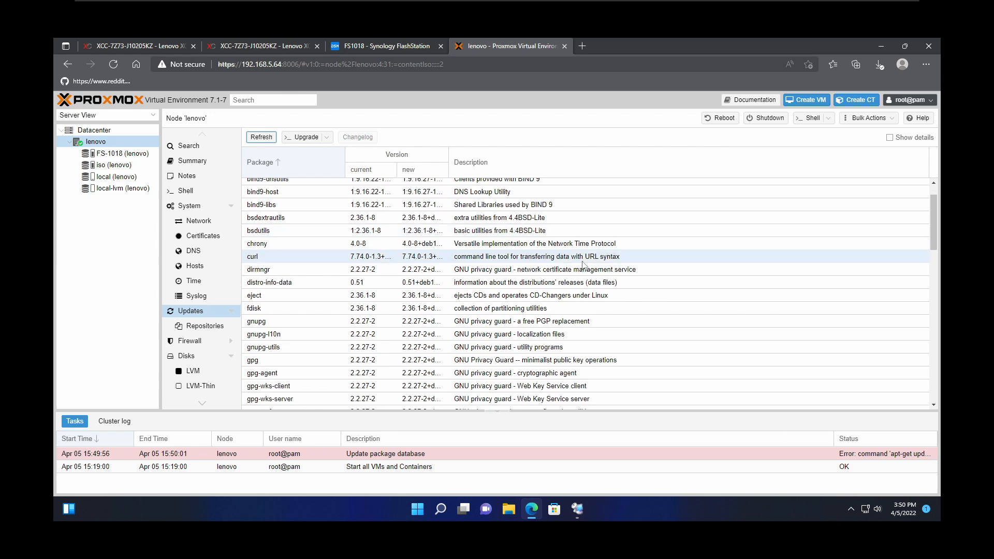
pyautogui.scroll(-1, 583, 265)
pyautogui.scroll(-1, 584, 265)
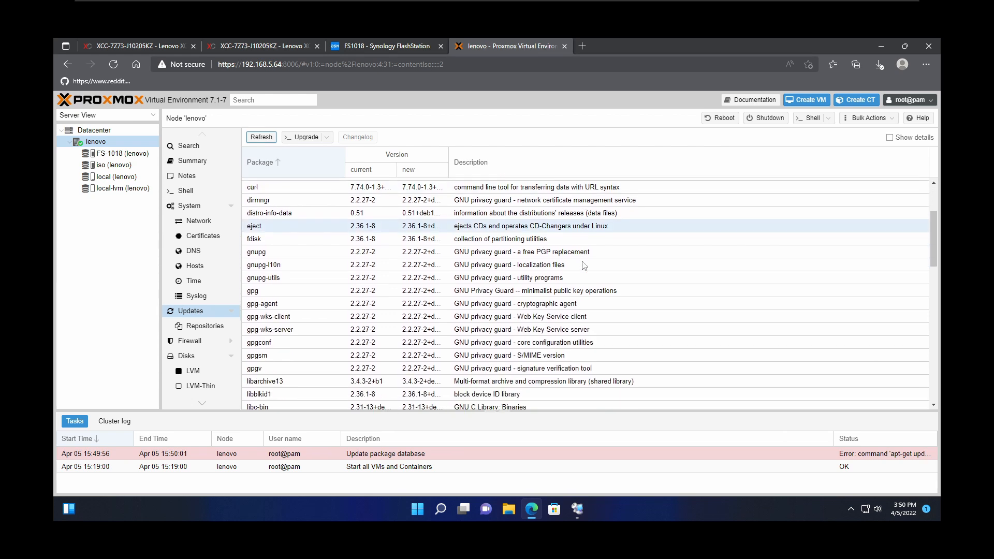
pyautogui.scroll(-3, 584, 265)
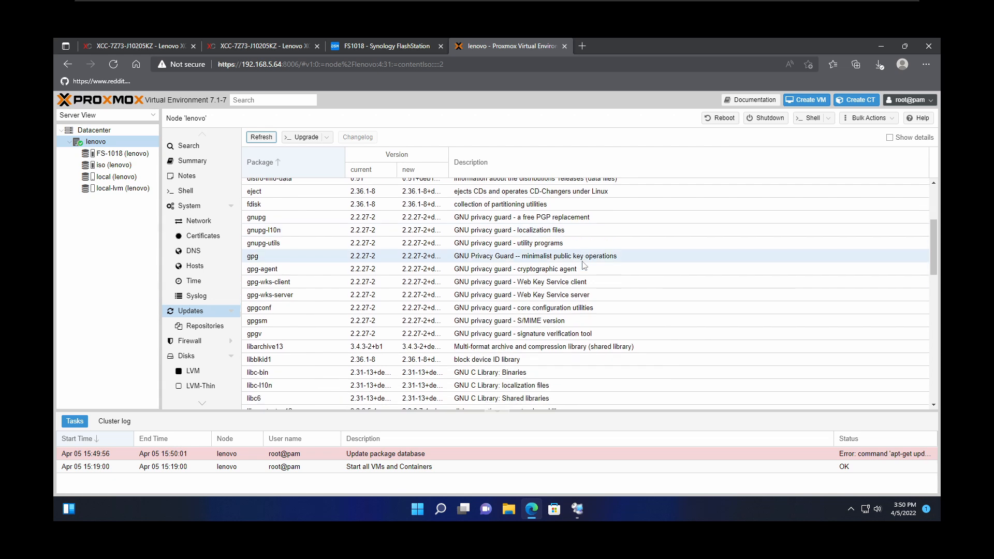
pyautogui.scroll(-2, 584, 265)
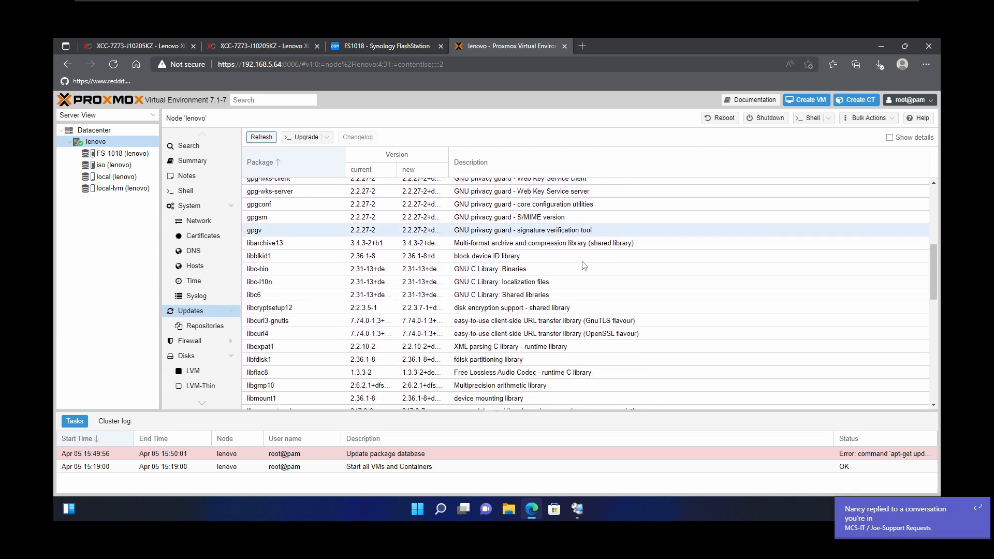
pyautogui.scroll(-1, 585, 265)
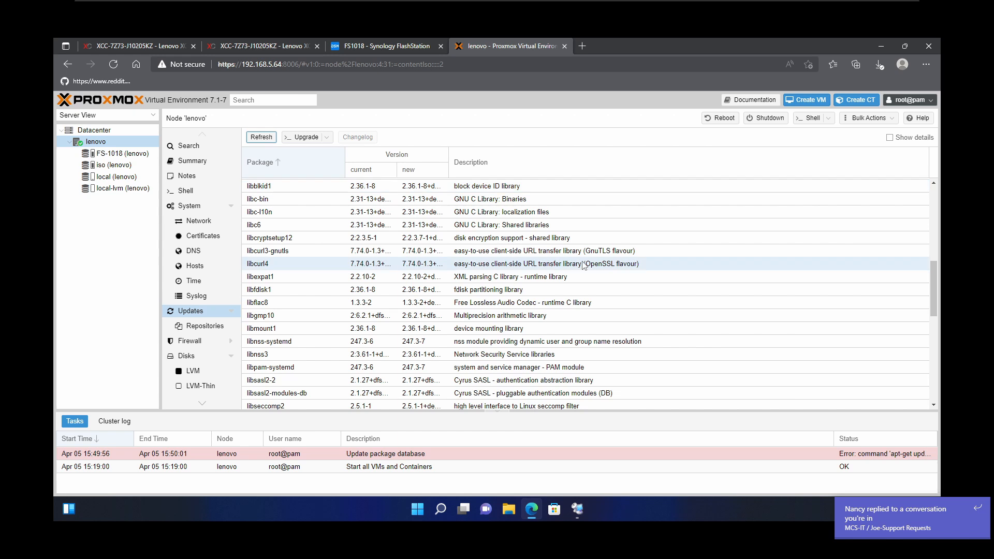
pyautogui.scroll(-2, 584, 266)
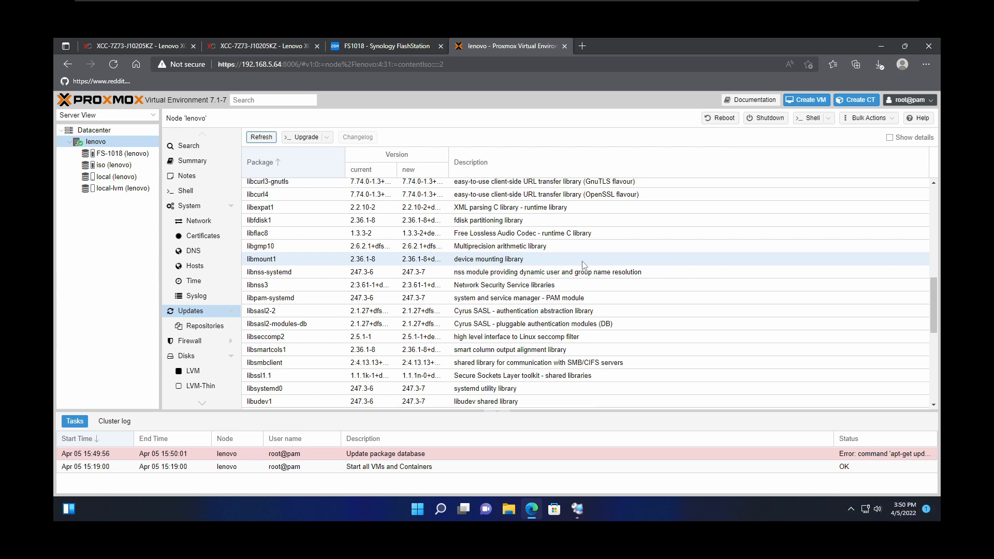
pyautogui.scroll(-5, 584, 265)
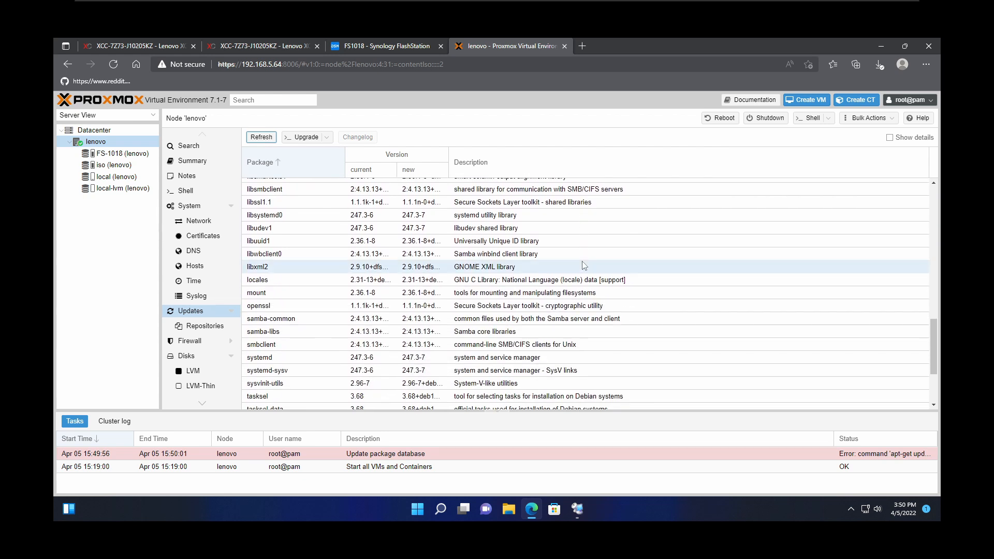
pyautogui.scroll(-3, 584, 265)
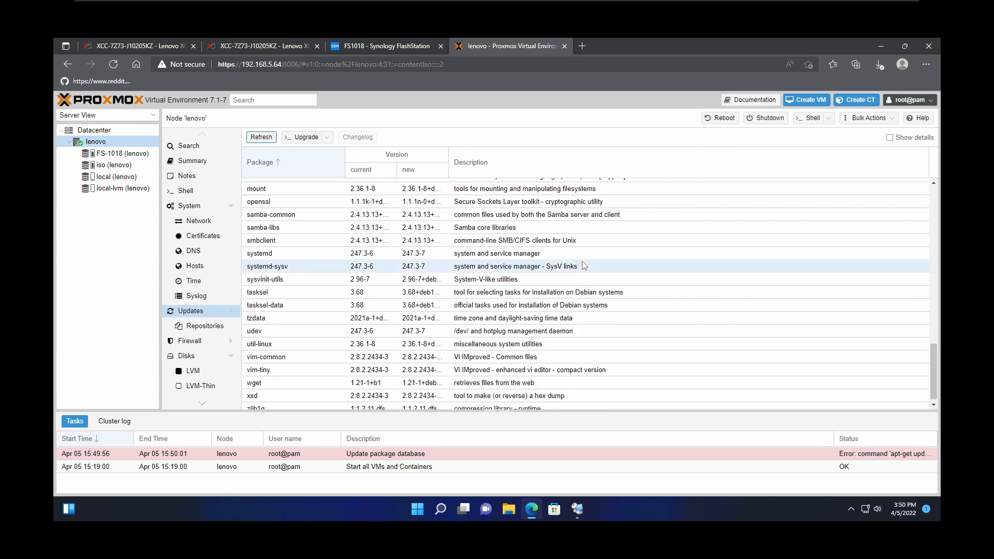
pyautogui.scroll(18, 584, 265)
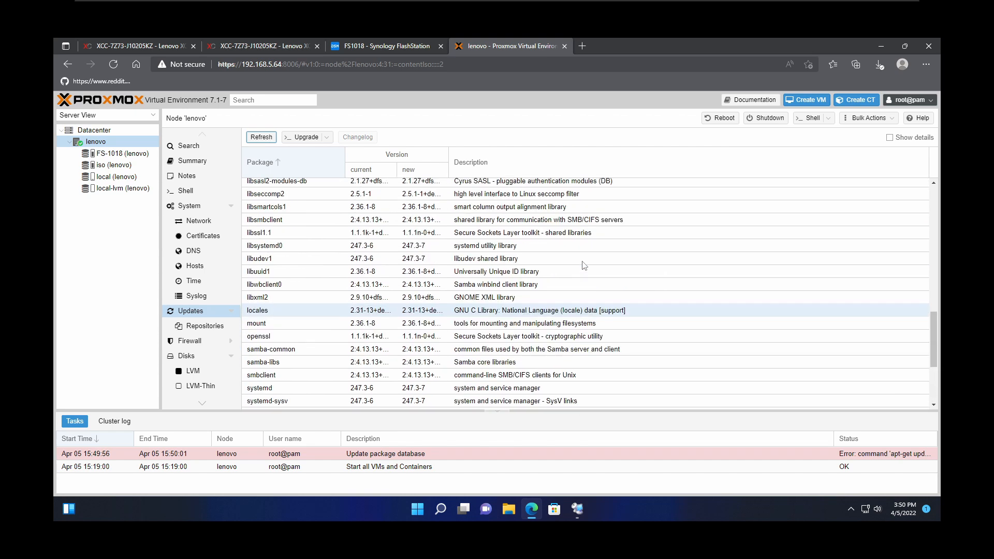
pyautogui.scroll(2, 585, 266)
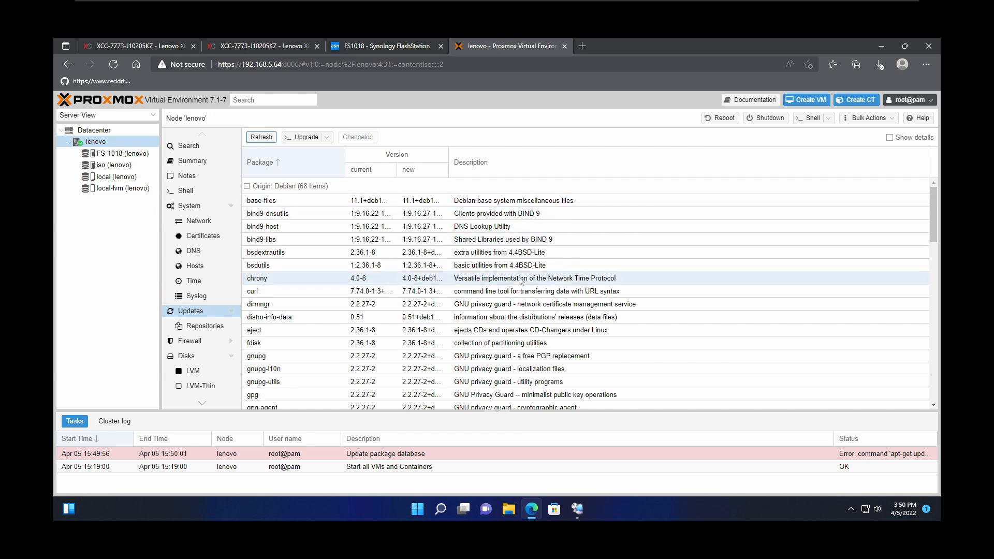
pyautogui.scroll(-4, 521, 280)
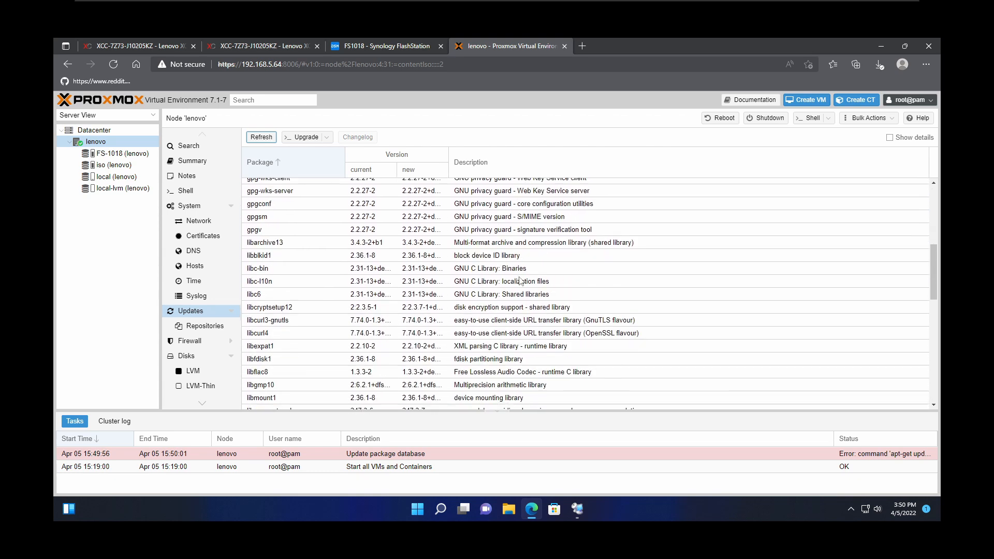
pyautogui.scroll(4, 521, 280)
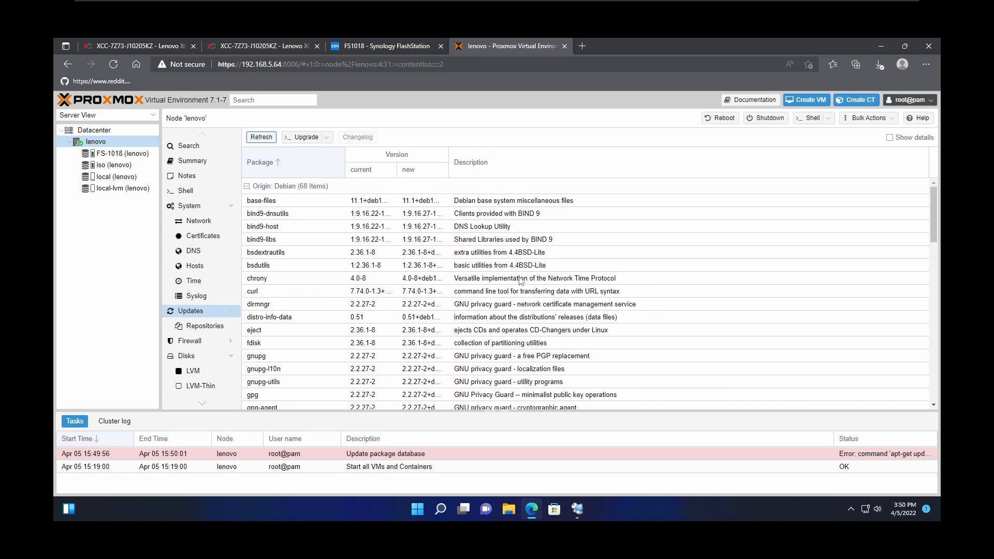
# Upgrade all 68 pending packages answering y, then log out and close the console.
pyautogui.click(300, 138)
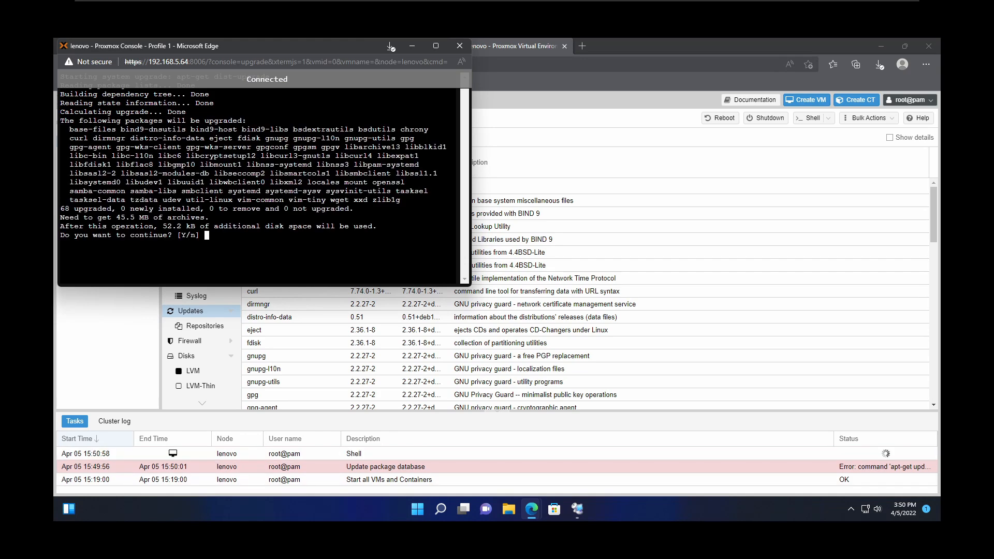
pyautogui.write('y')
pyautogui.press('Return')
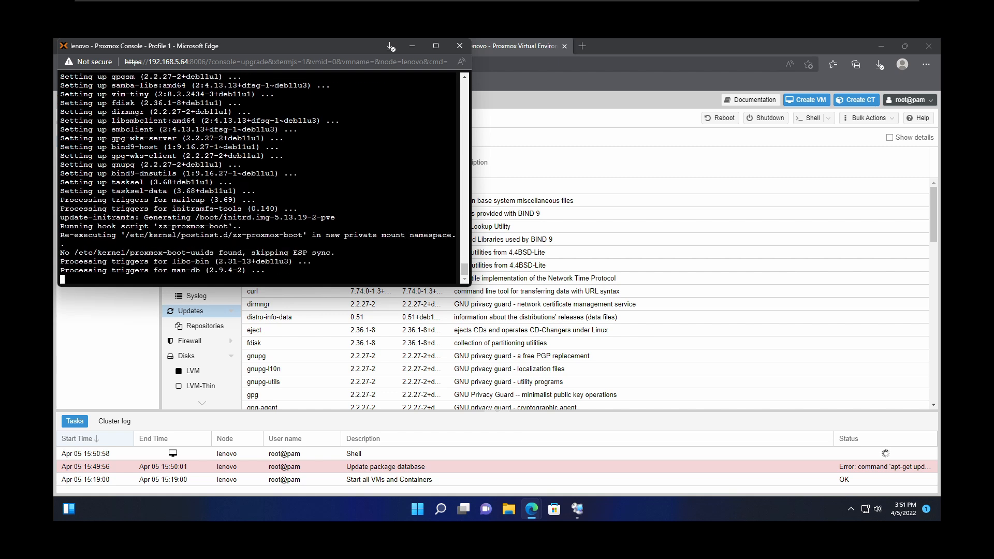
pyautogui.write('logout')
pyautogui.press('Return')
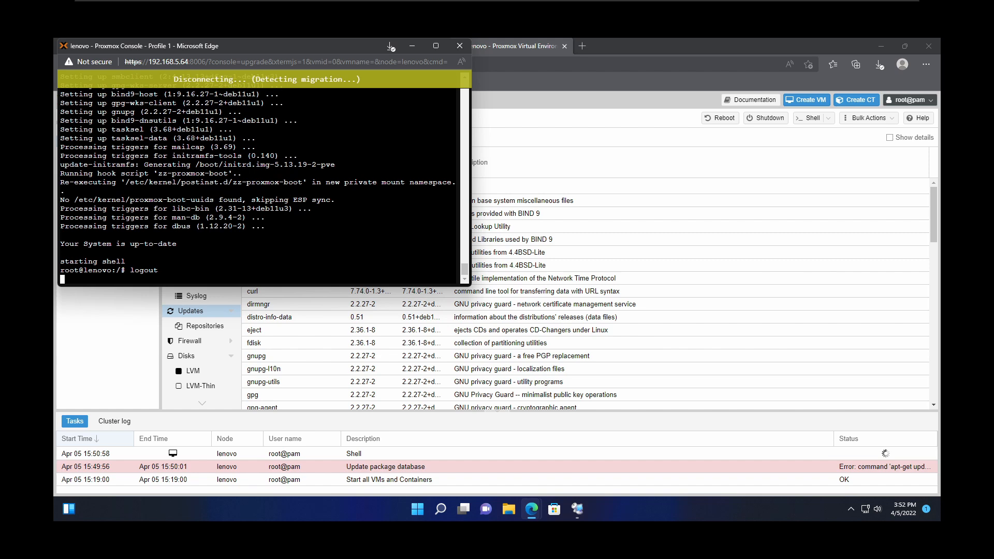
pyautogui.click(460, 48)
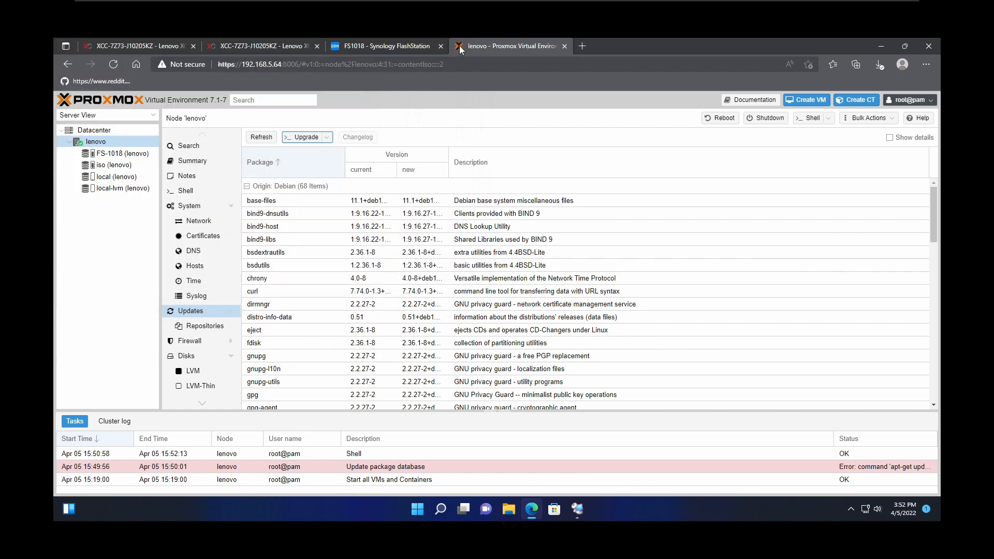
# Refresh the package database again, dismissing the subscription notice and closing the task log.
pyautogui.click(259, 146)
pyautogui.click(495, 314)
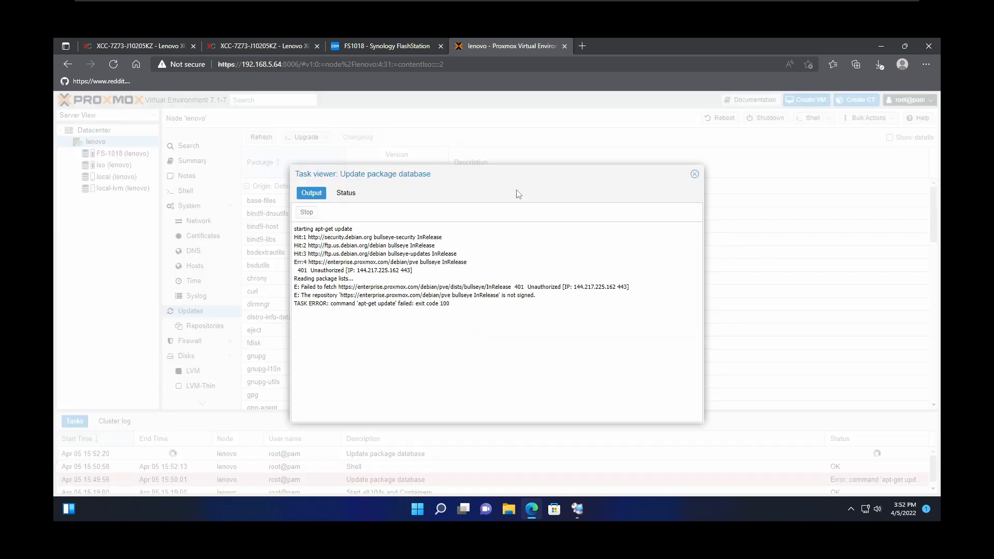
pyautogui.click(694, 174)
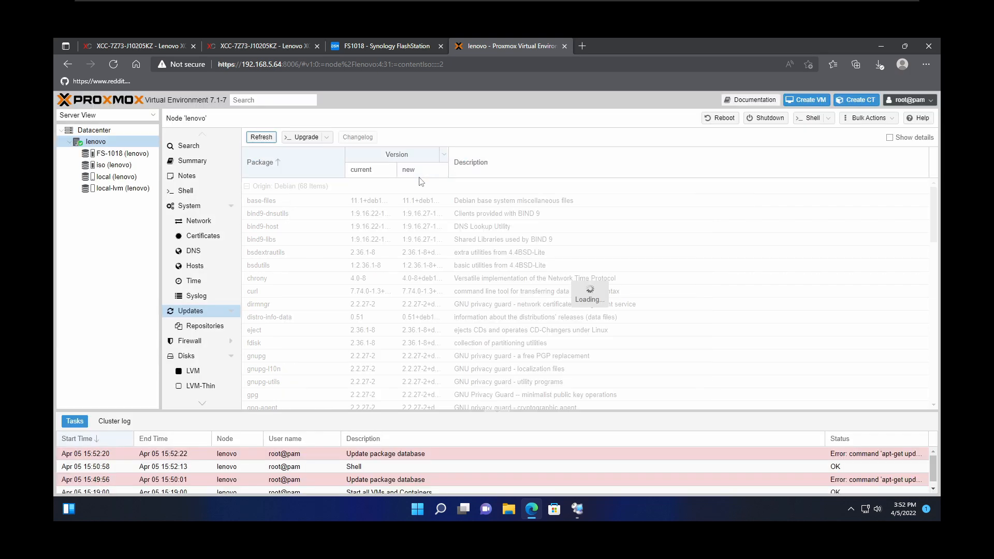
# Reboot the lenovo node from its Summary page and confirm.
pyautogui.click(203, 161)
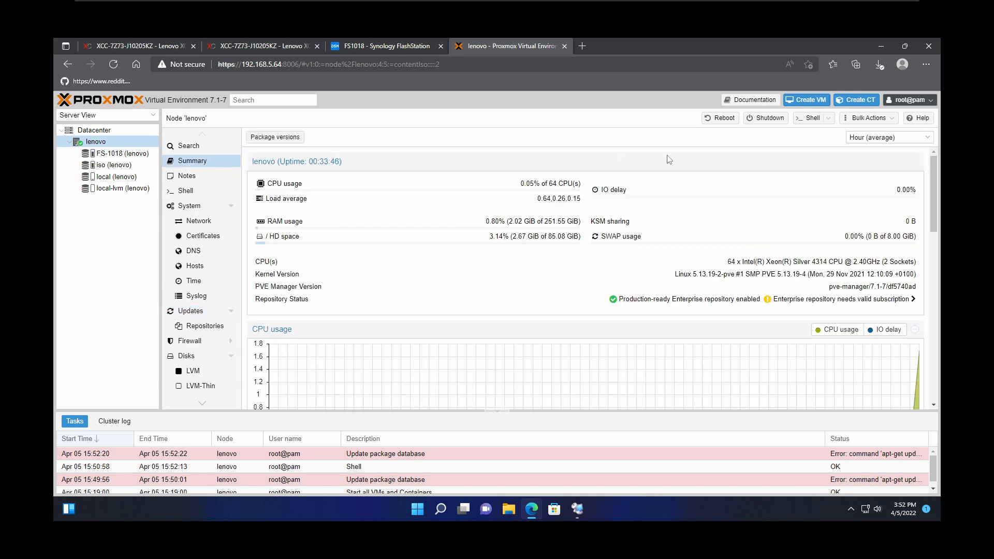
pyautogui.click(720, 120)
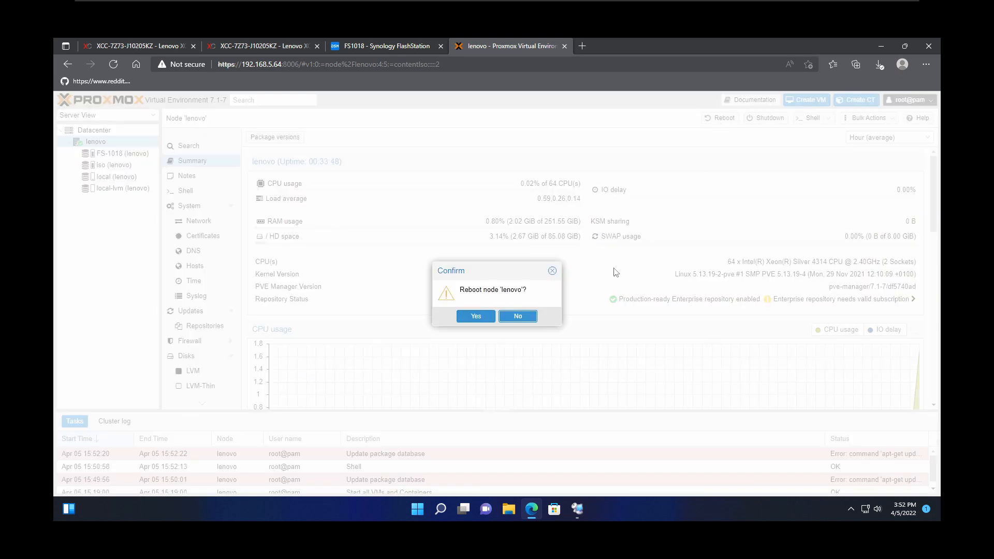
pyautogui.click(475, 317)
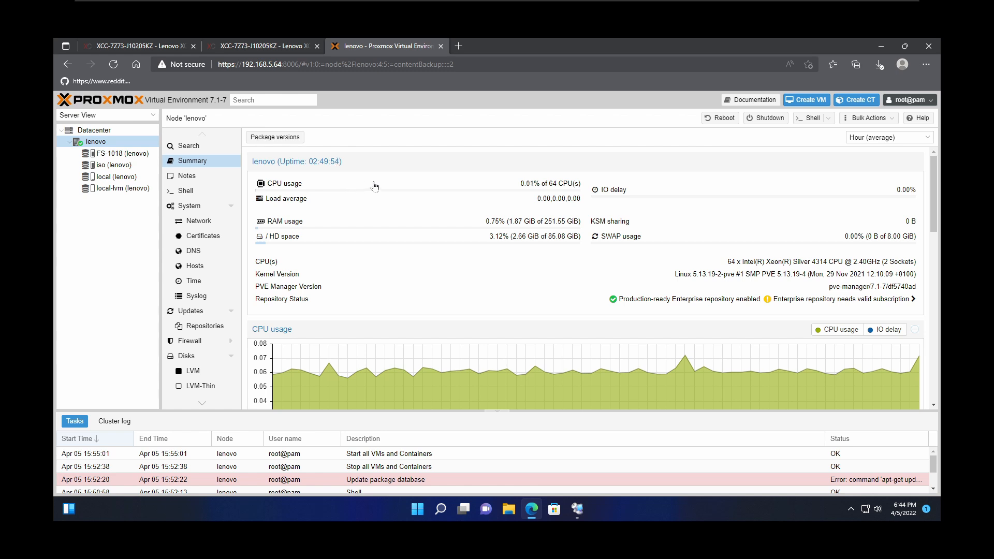
pyautogui.click(135, 157)
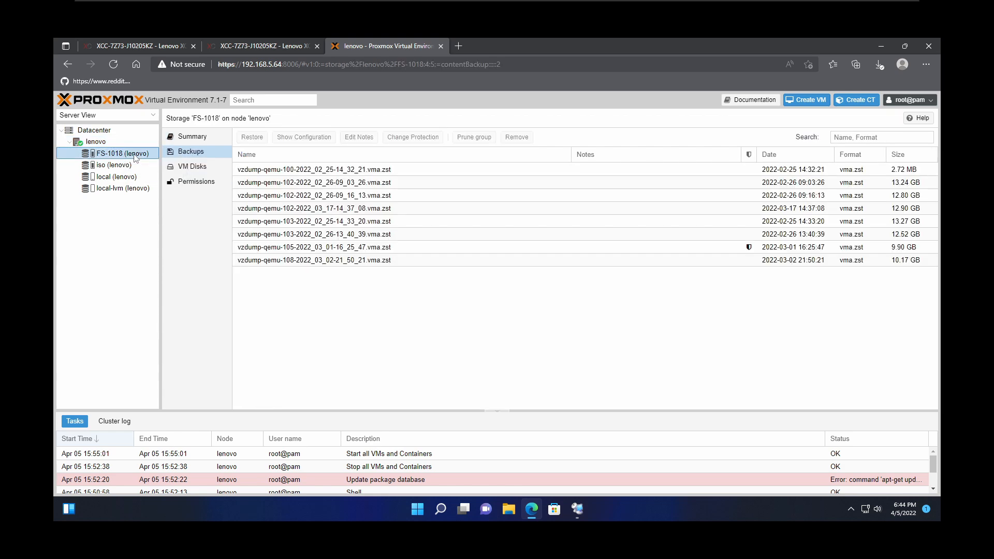
pyautogui.click(119, 167)
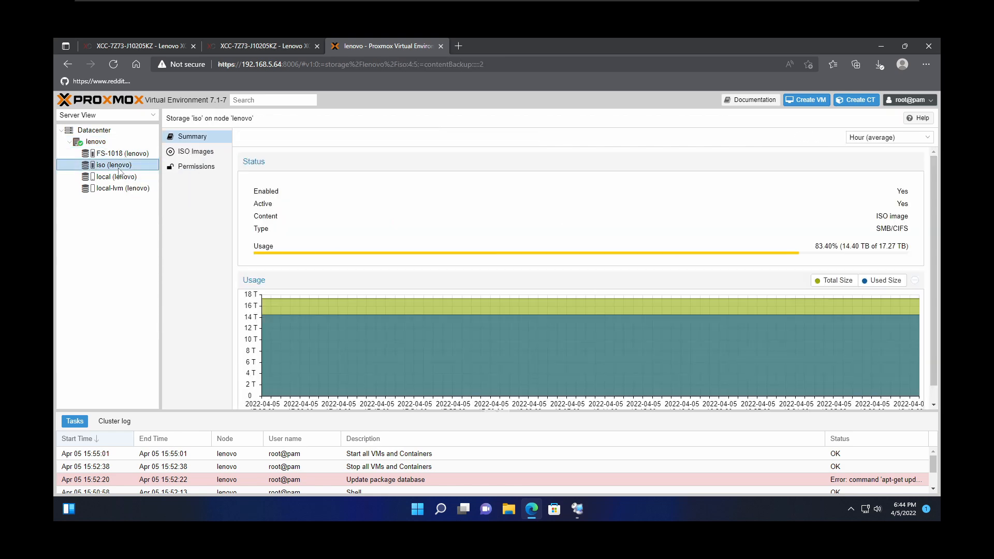
pyautogui.click(106, 141)
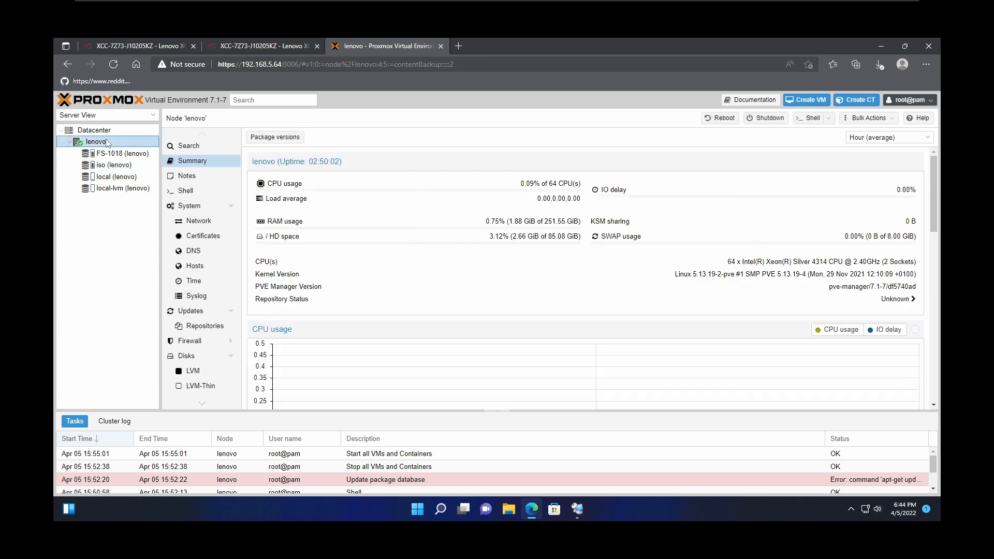
pyautogui.click(194, 312)
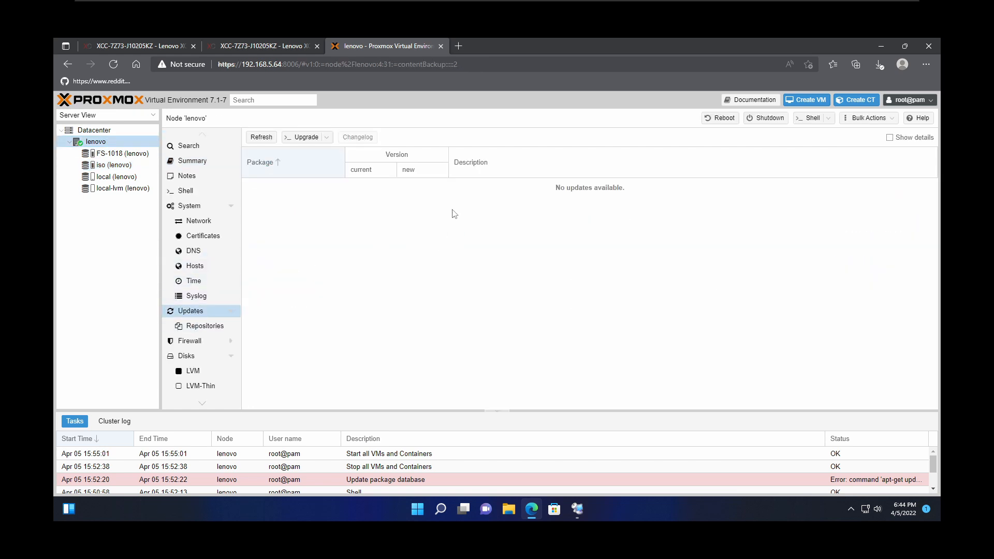
pyautogui.click(261, 139)
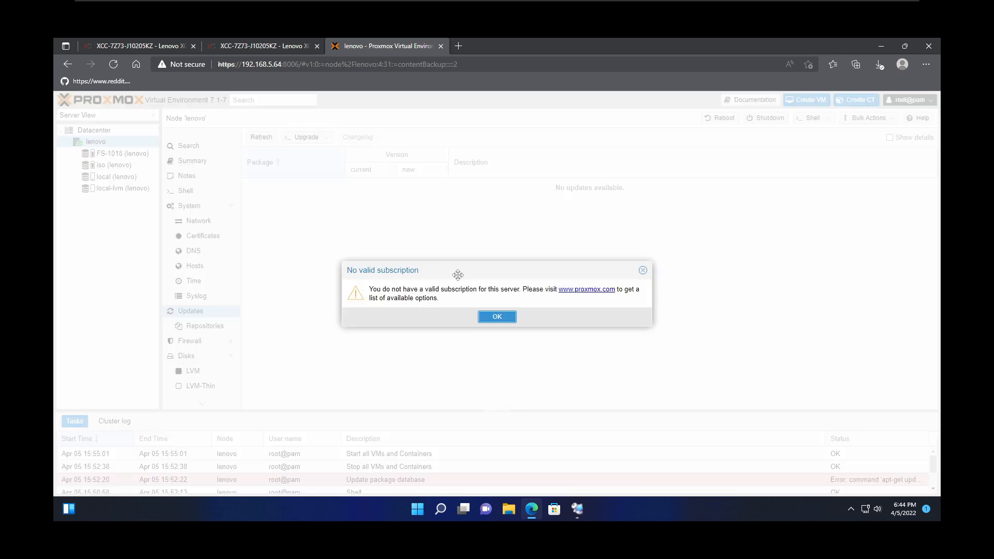
pyautogui.click(499, 317)
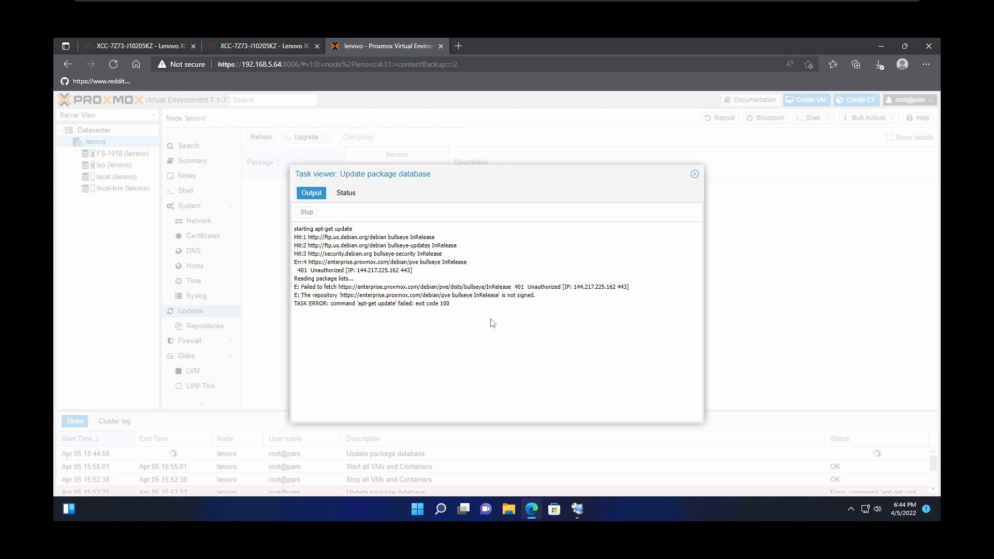
pyautogui.click(693, 176)
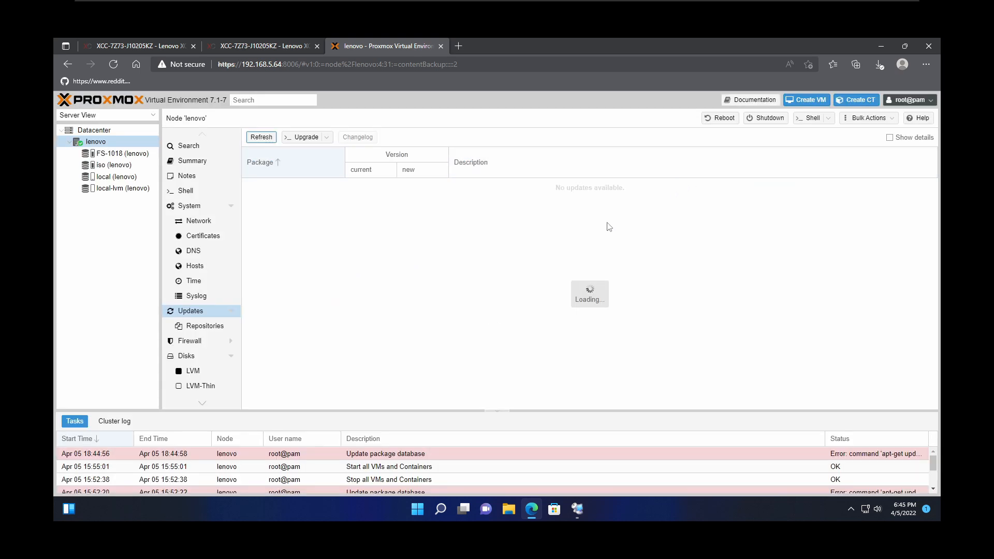
pyautogui.click(201, 159)
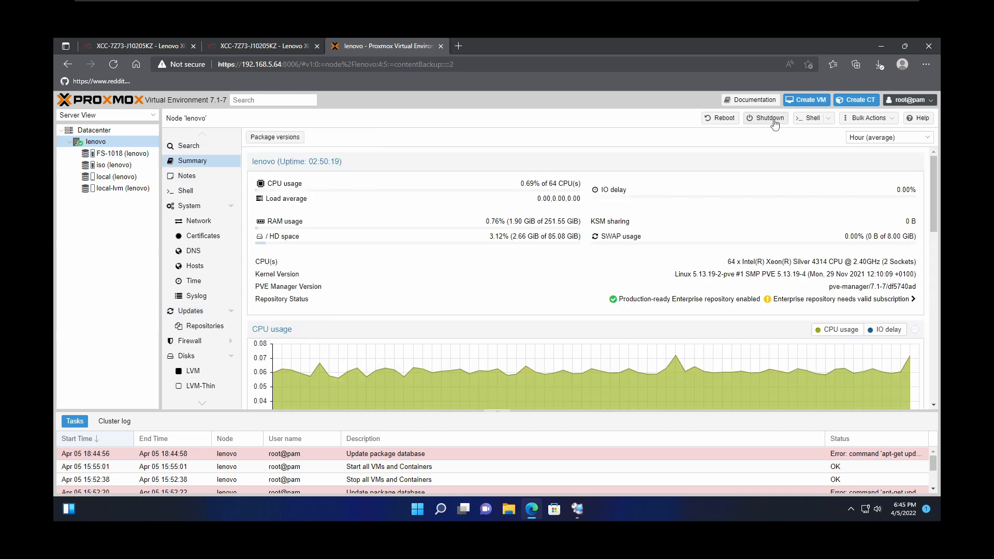
# Shut down the lenovo node, then close the duplicate XClarity Controller tab.
pyautogui.click(771, 119)
pyautogui.click(478, 314)
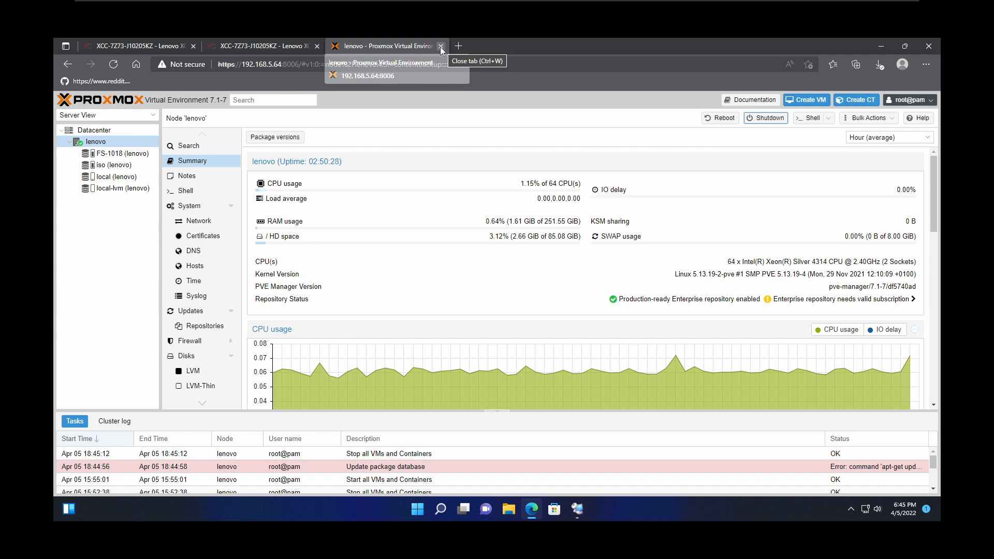
pyautogui.click(282, 45)
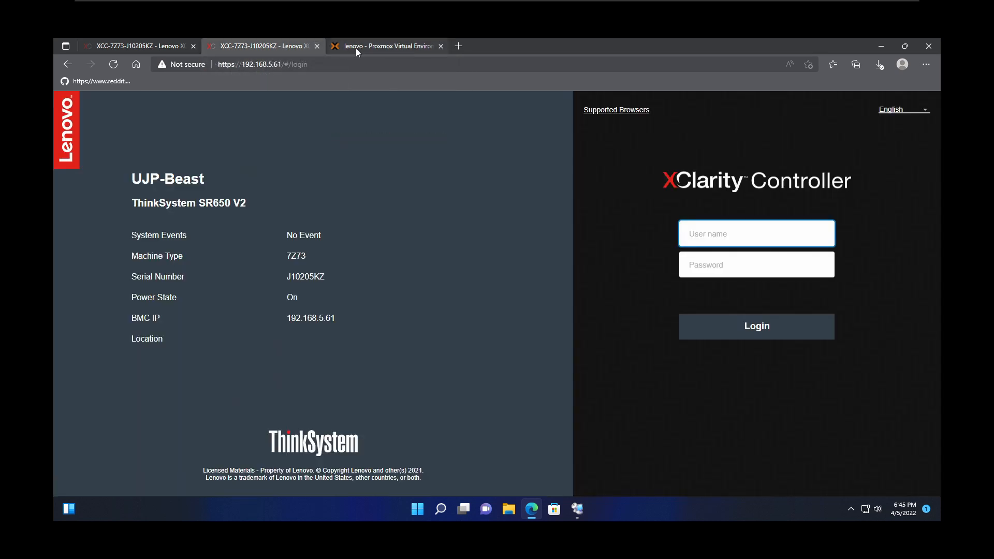
pyautogui.click(318, 47)
pyautogui.click(115, 45)
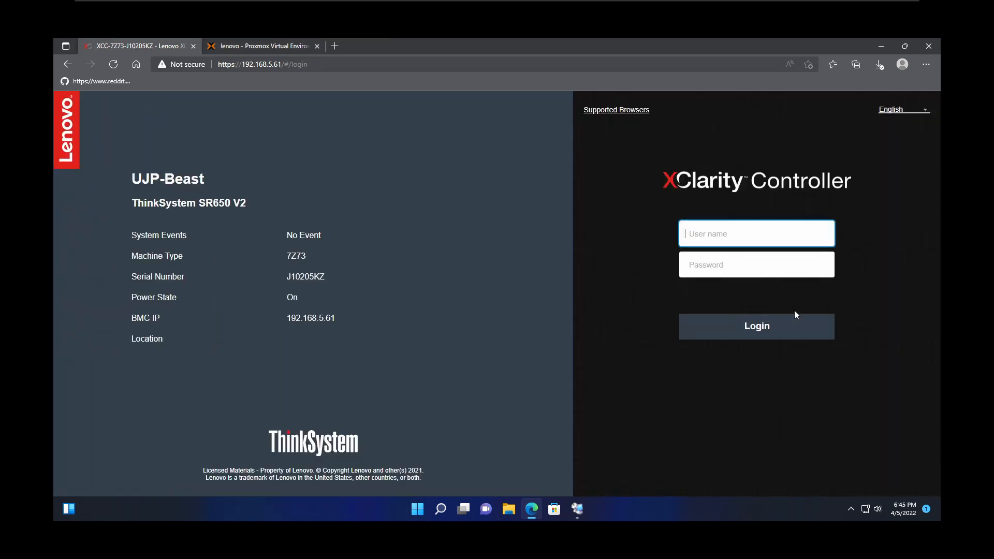